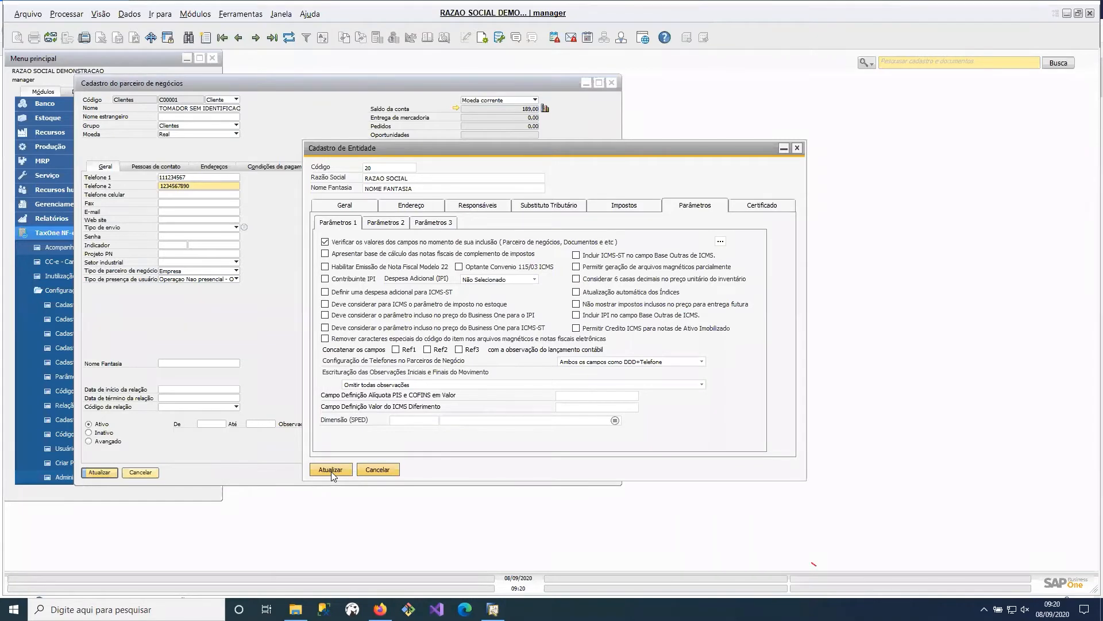
- Save the entity record's parameters, and review its Endereço, Substituto Tributário and Geral data
click(331, 471)
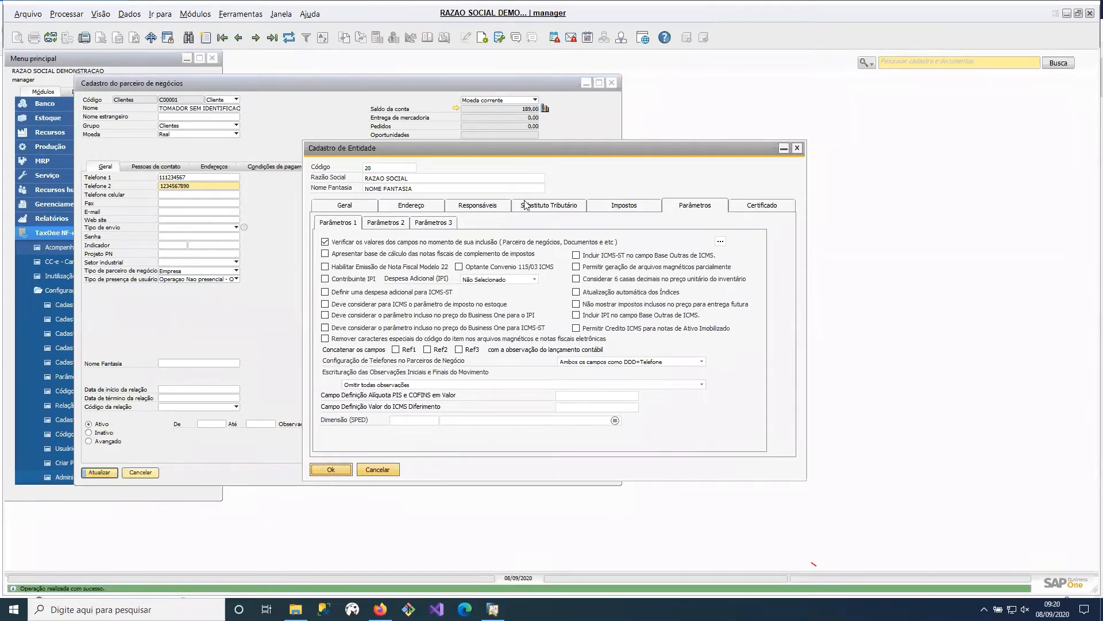
click(488, 208)
click(410, 205)
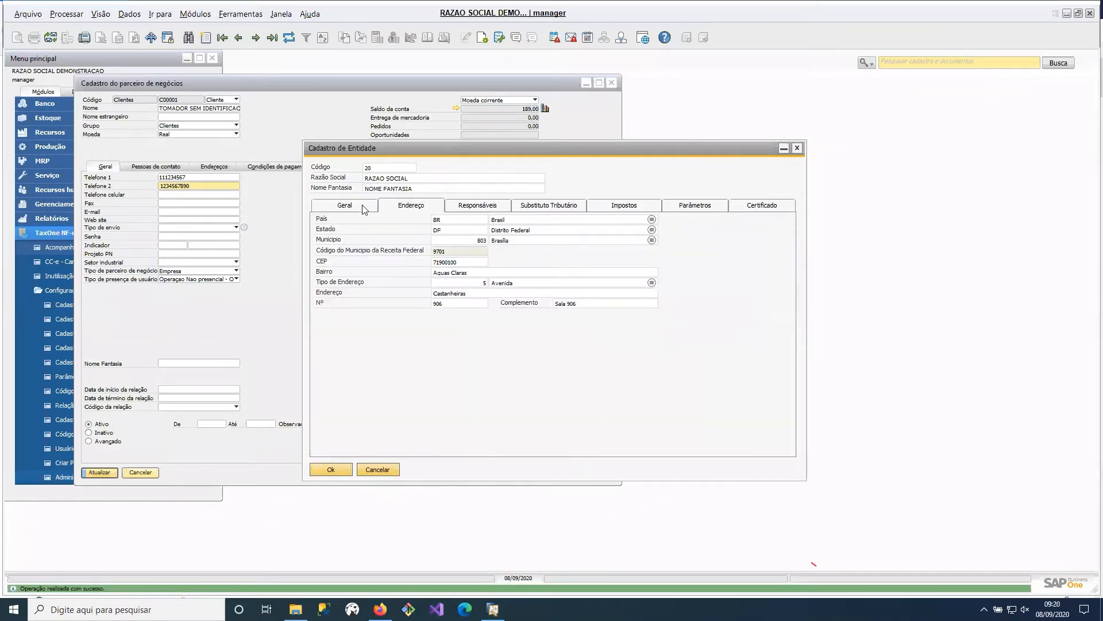
click(351, 210)
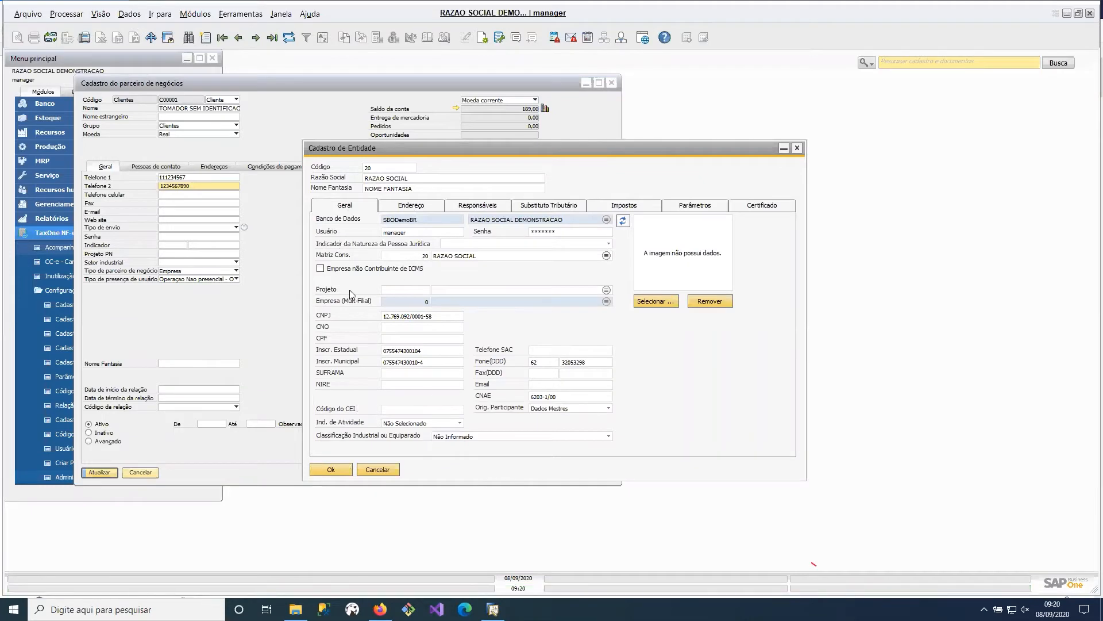
click(419, 205)
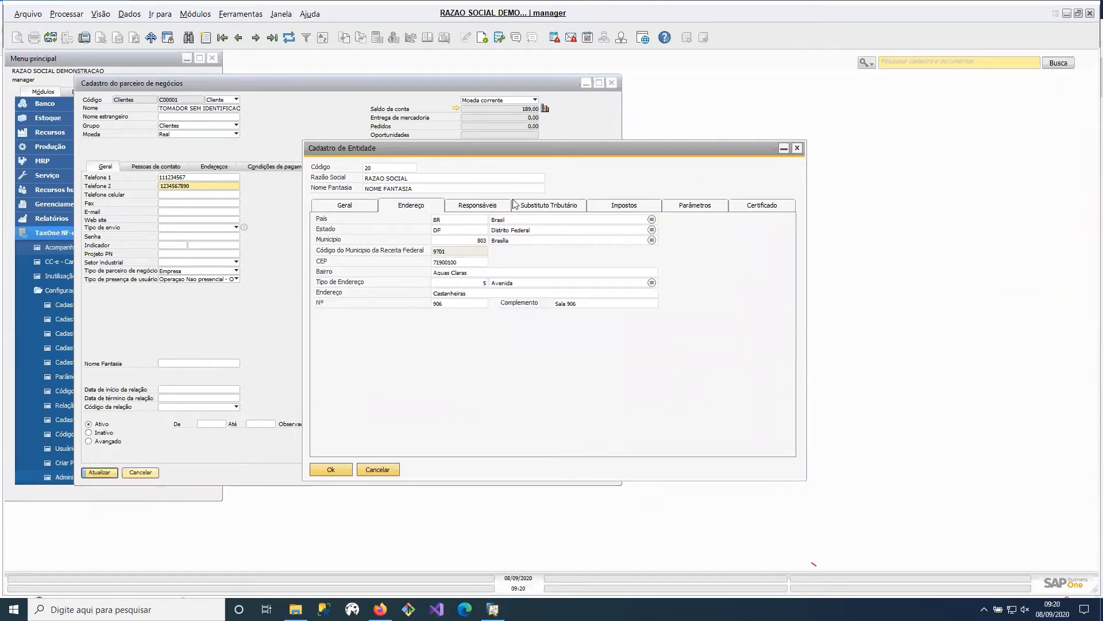
click(533, 206)
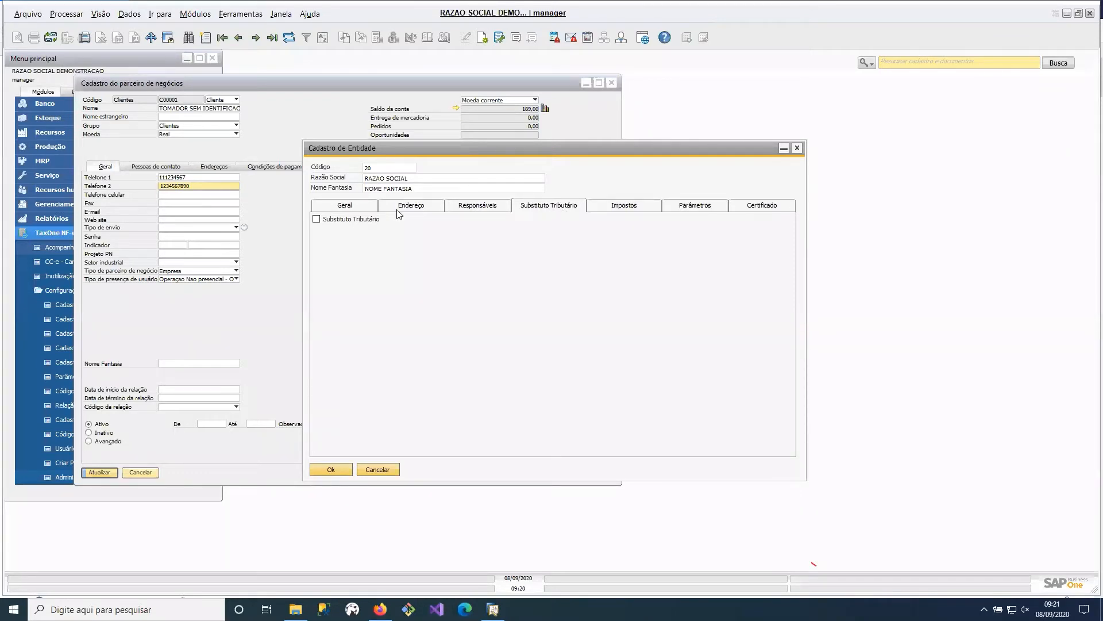
click(353, 208)
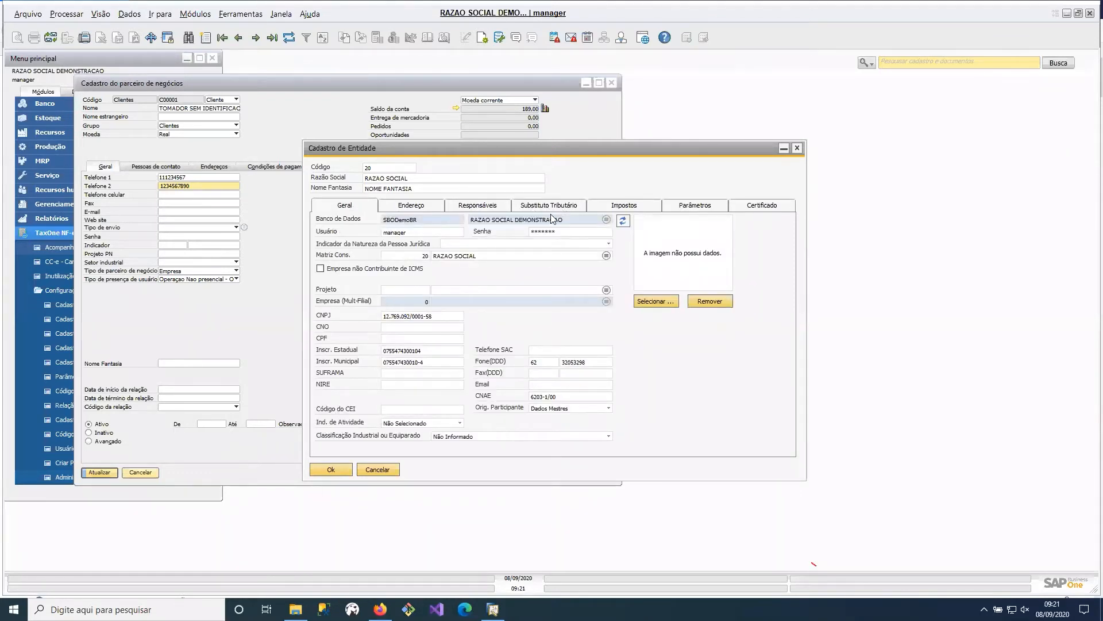
- Examine the options offered for Ind. de Atividade in the entity's general data
click(440, 428)
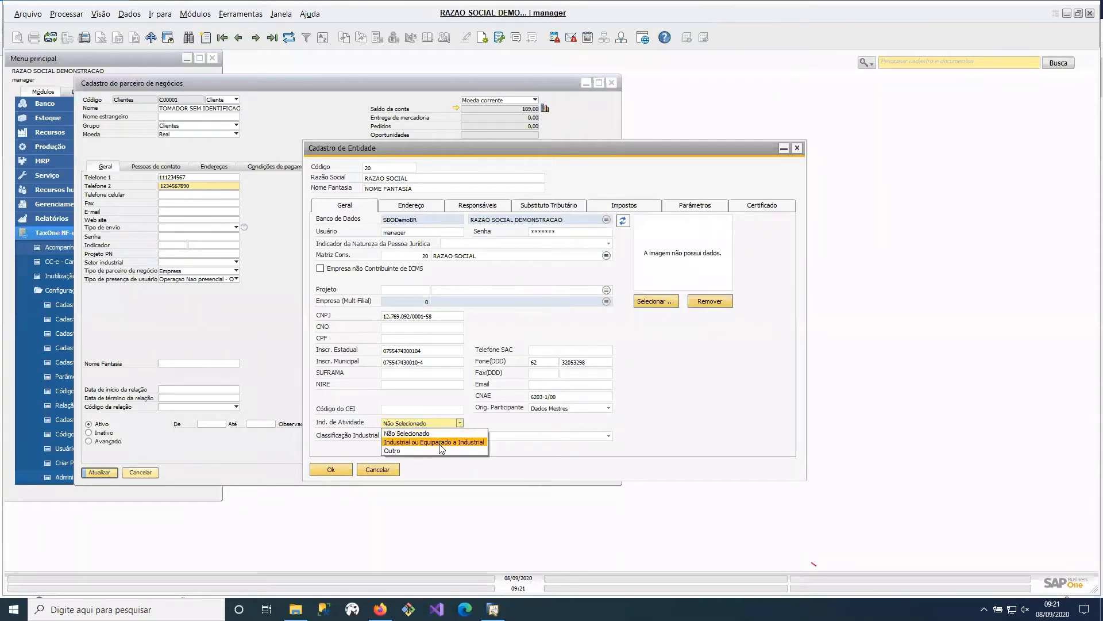
click(650, 444)
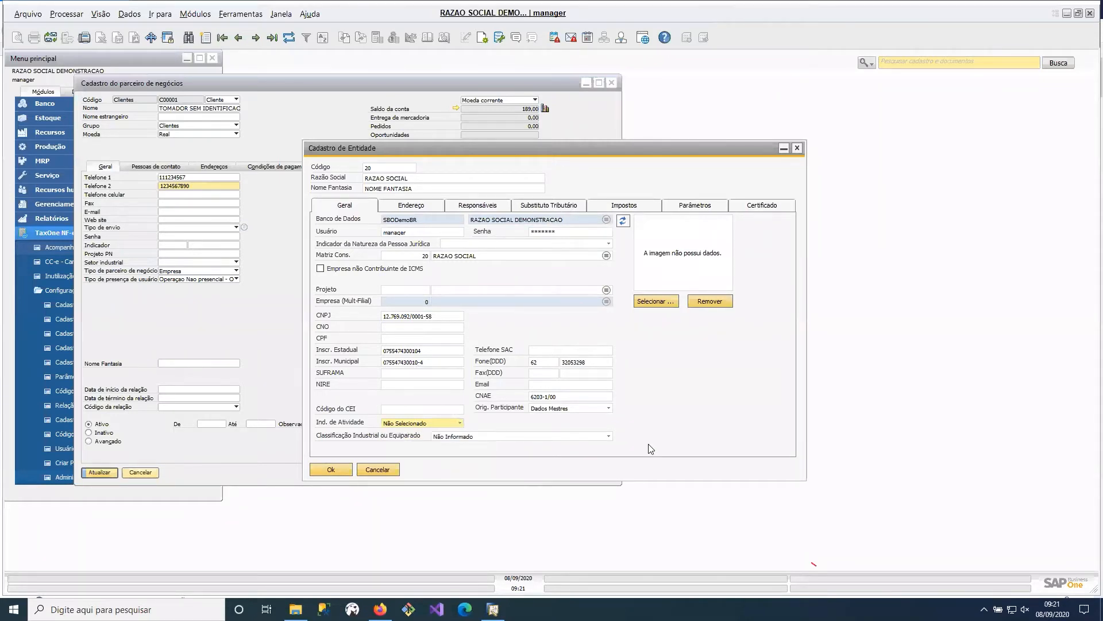
click(448, 428)
click(448, 427)
click(567, 208)
click(335, 208)
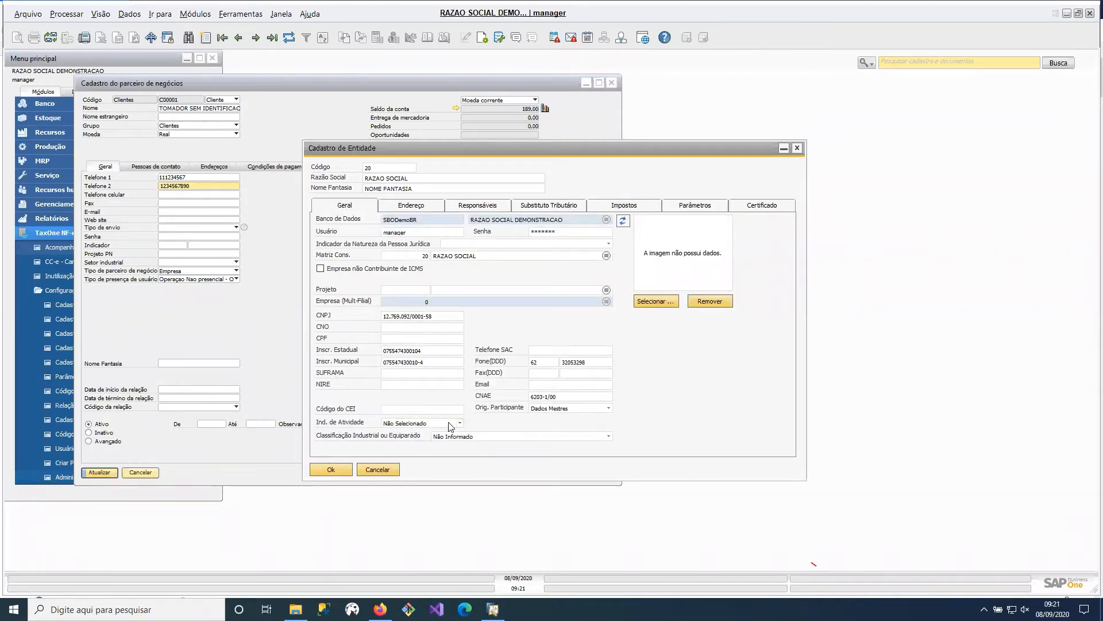
click(428, 425)
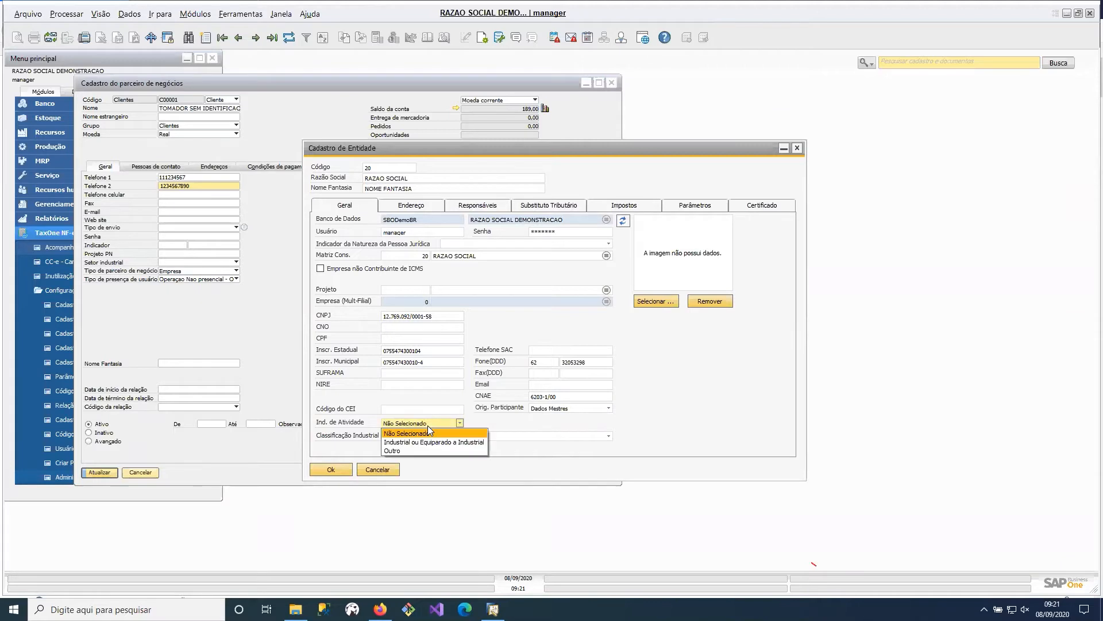
click(586, 373)
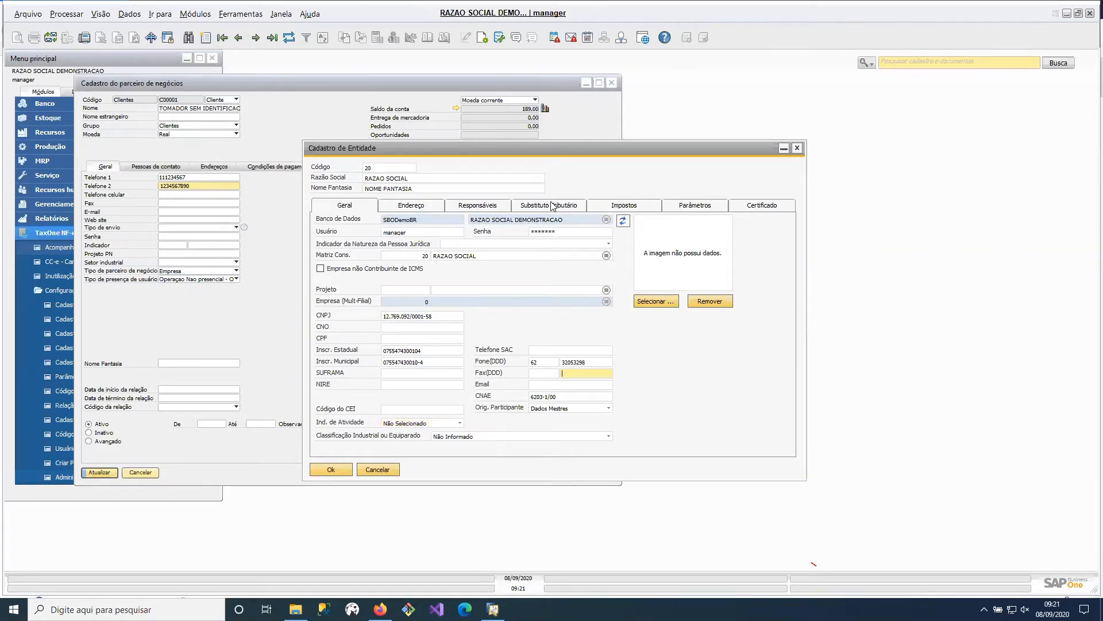
- Review the entity's tax categories and examine the options for Configuração de Telefones no Parceiros de Negócio in its parameters
click(552, 205)
click(622, 209)
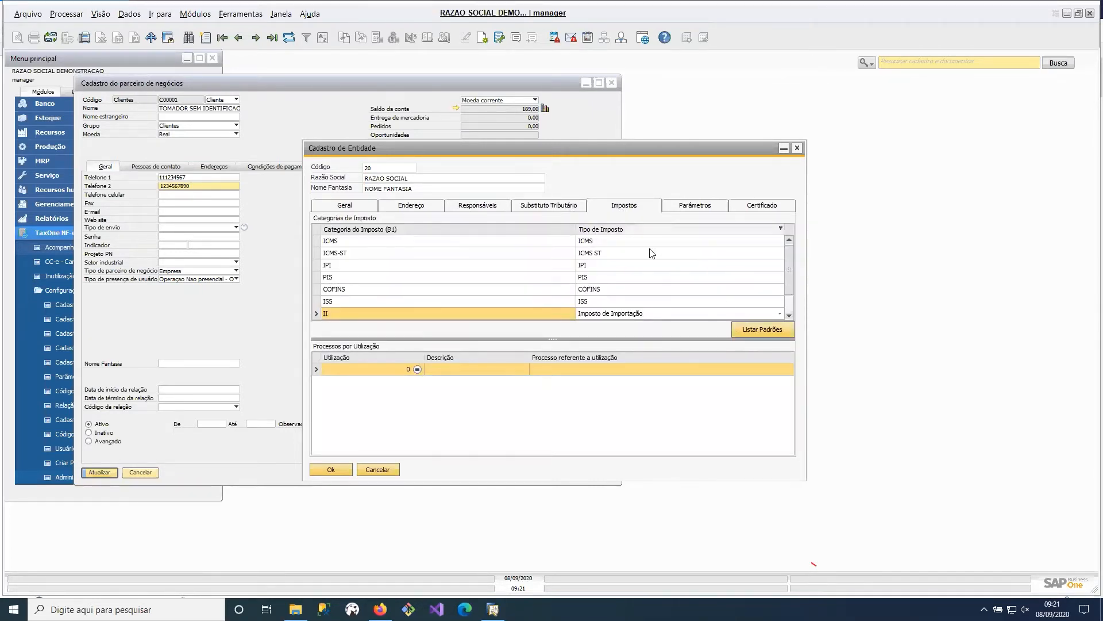
click(716, 211)
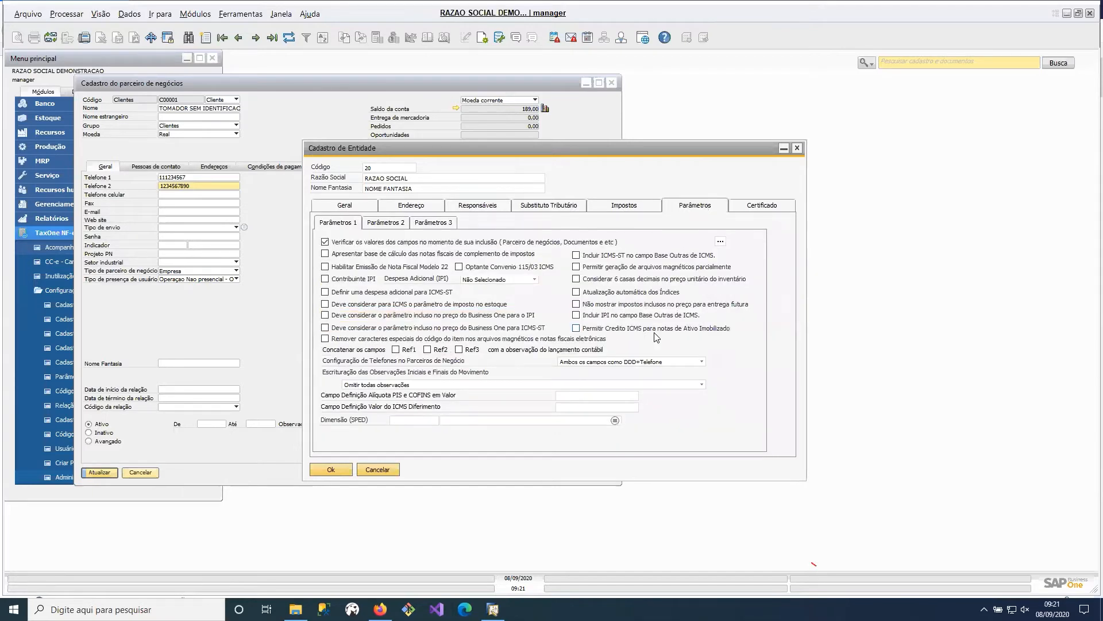
click(669, 362)
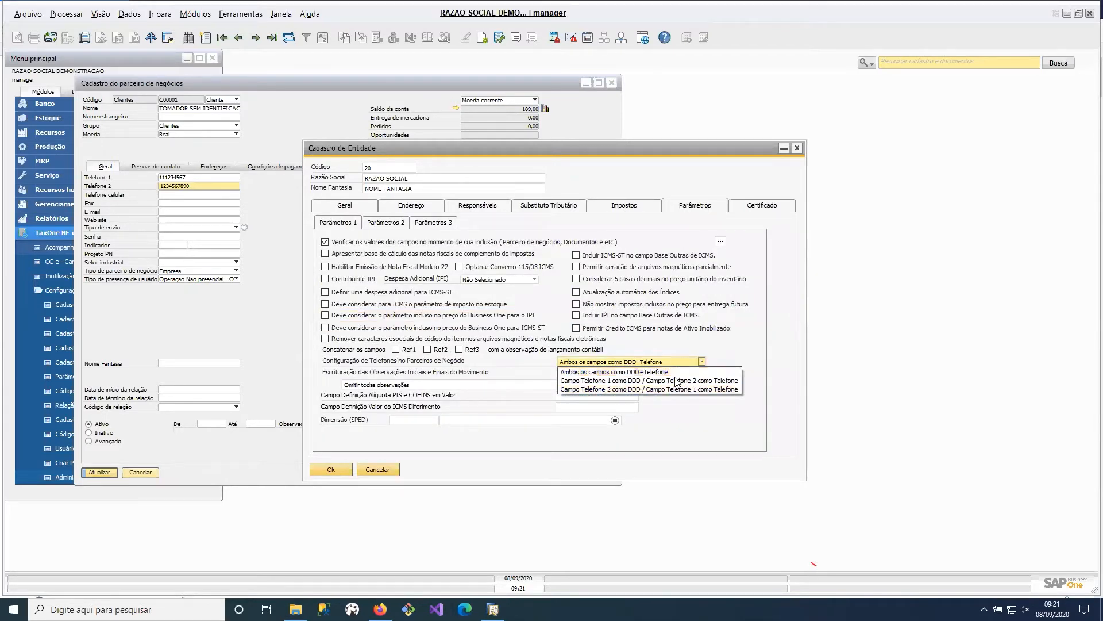
click(756, 346)
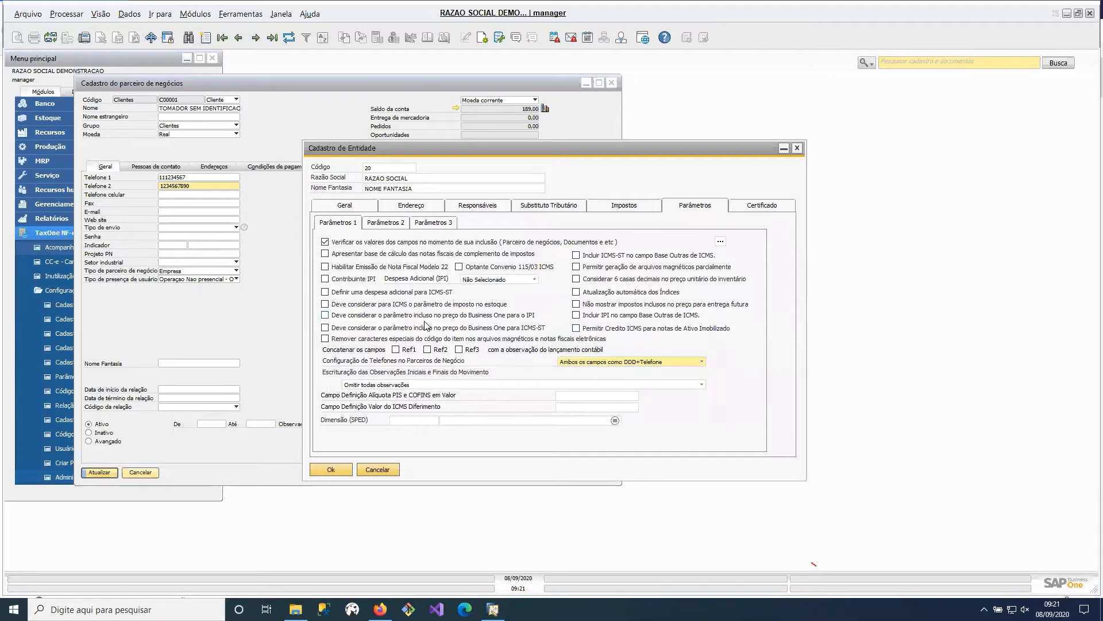
- Try clearing the Usuário and Senha values in the entity's general data and closing the record
click(344, 205)
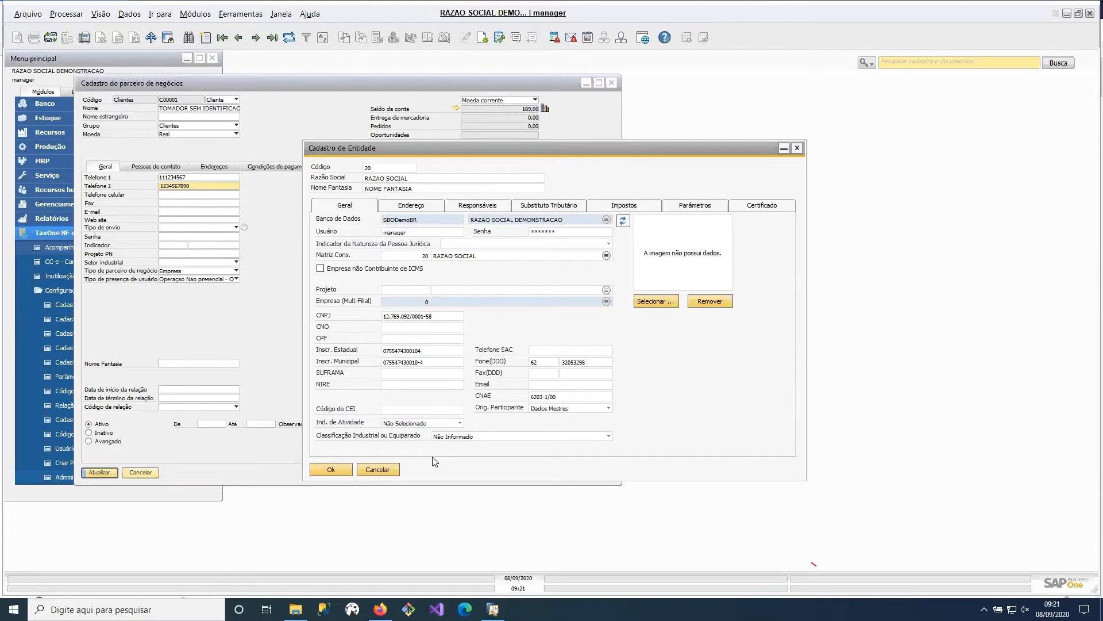
click(454, 364)
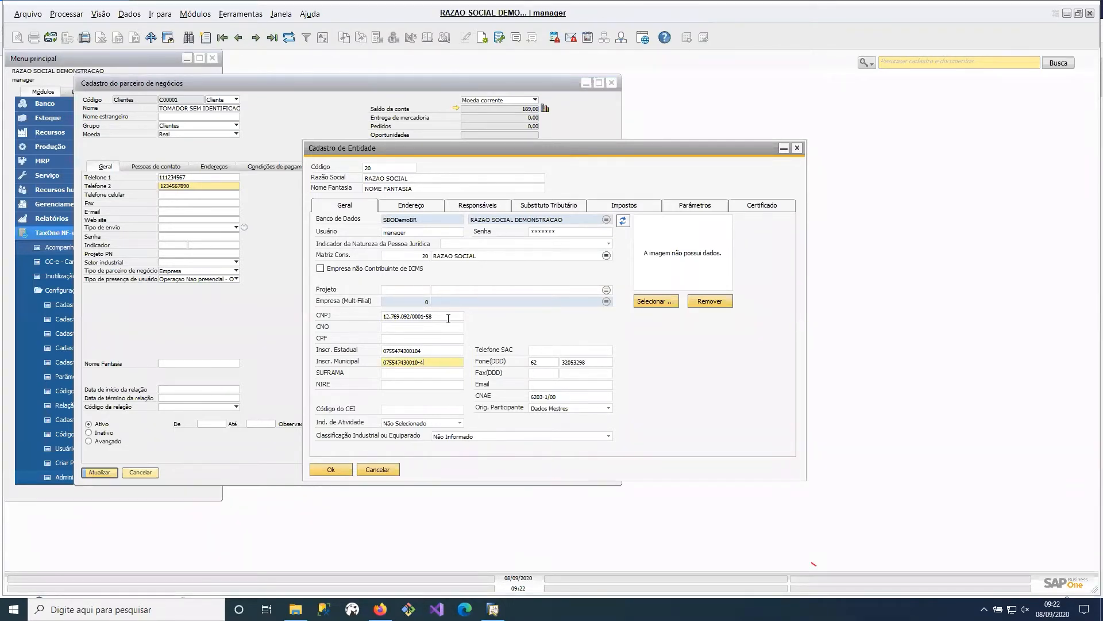
click(407, 230)
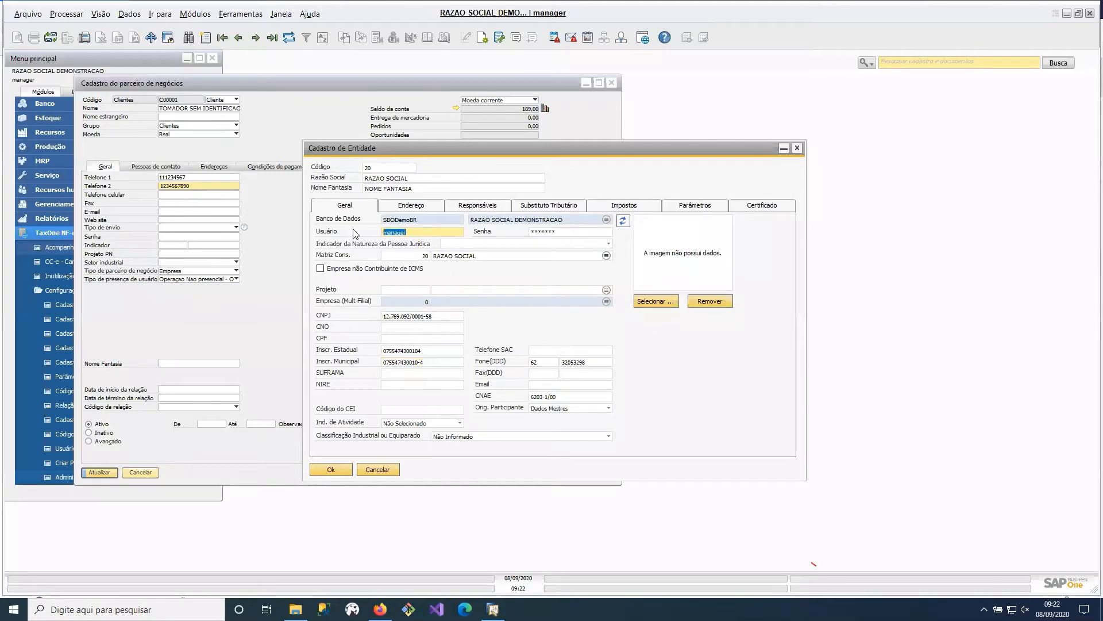
click(546, 232)
drag(546, 232, 478, 231)
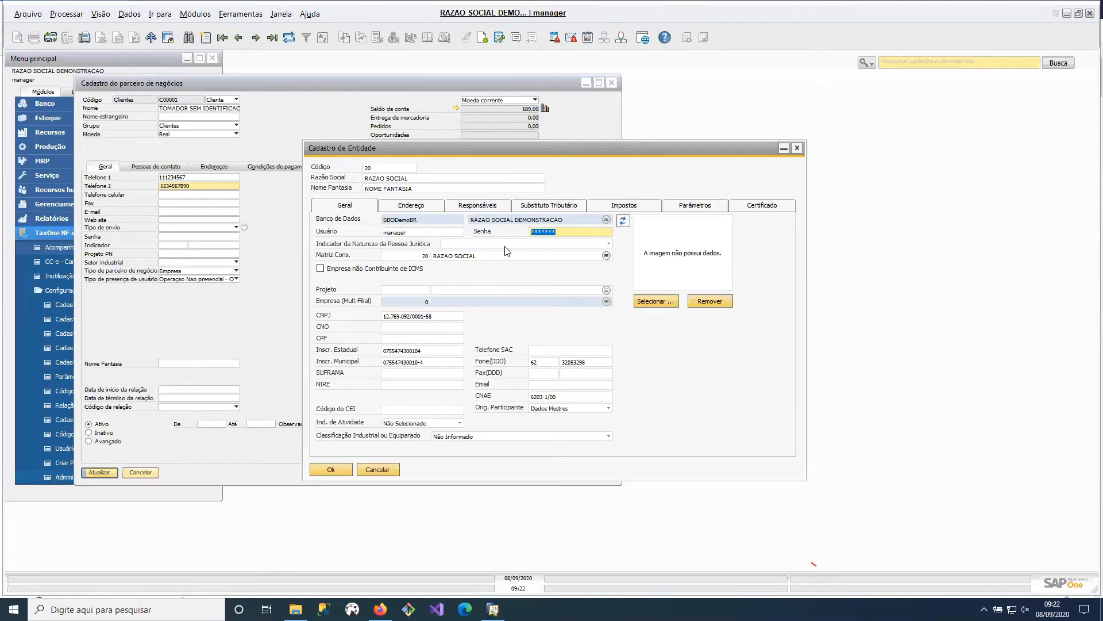
key(BackSpace)
double_click(412, 233)
key(BackSpace)
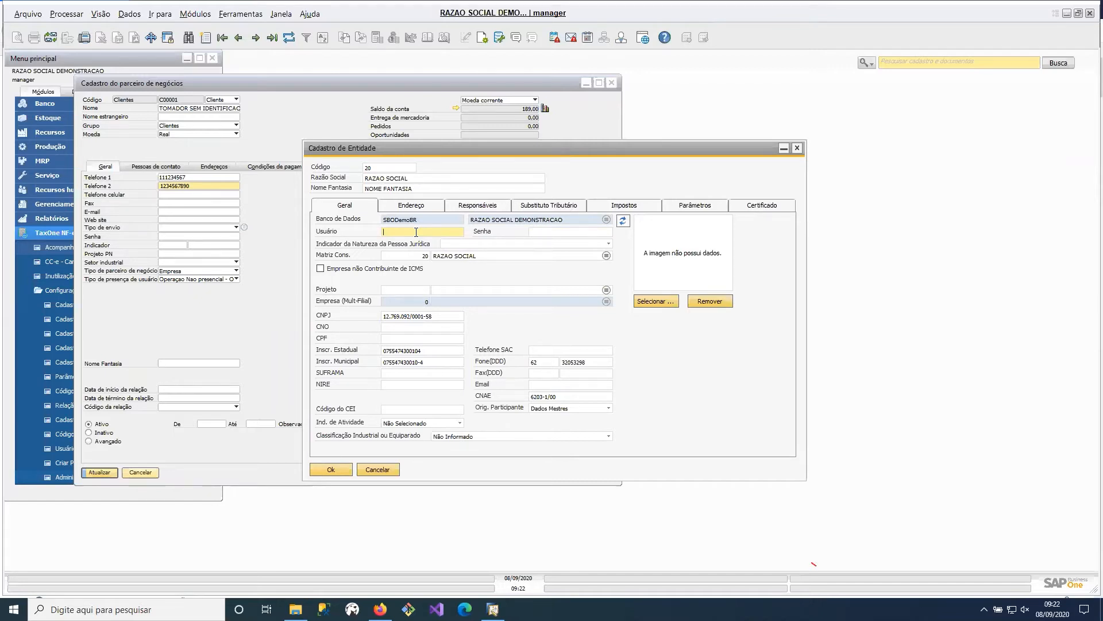
click(331, 469)
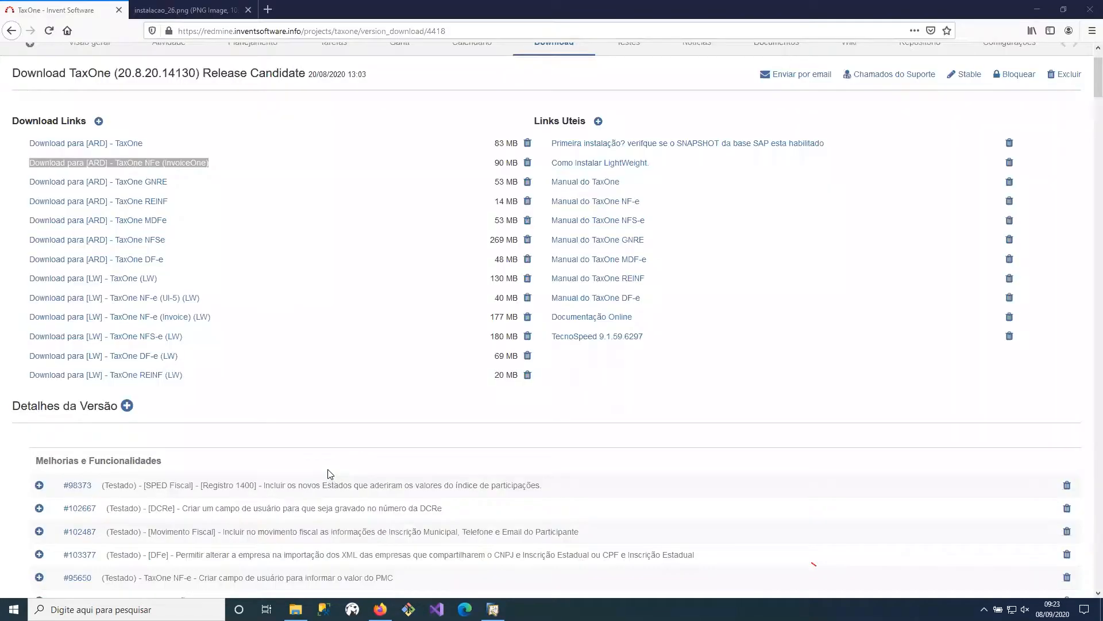
- Return from the browser to SAP Business One and close the business partner record without saving its changes
click(1037, 10)
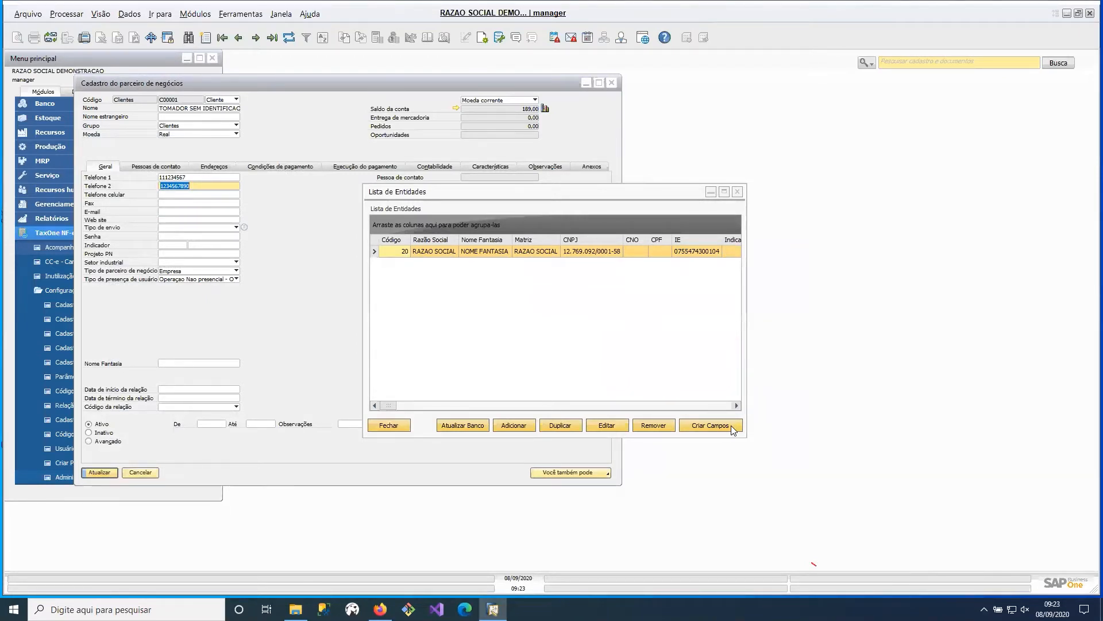
click(612, 82)
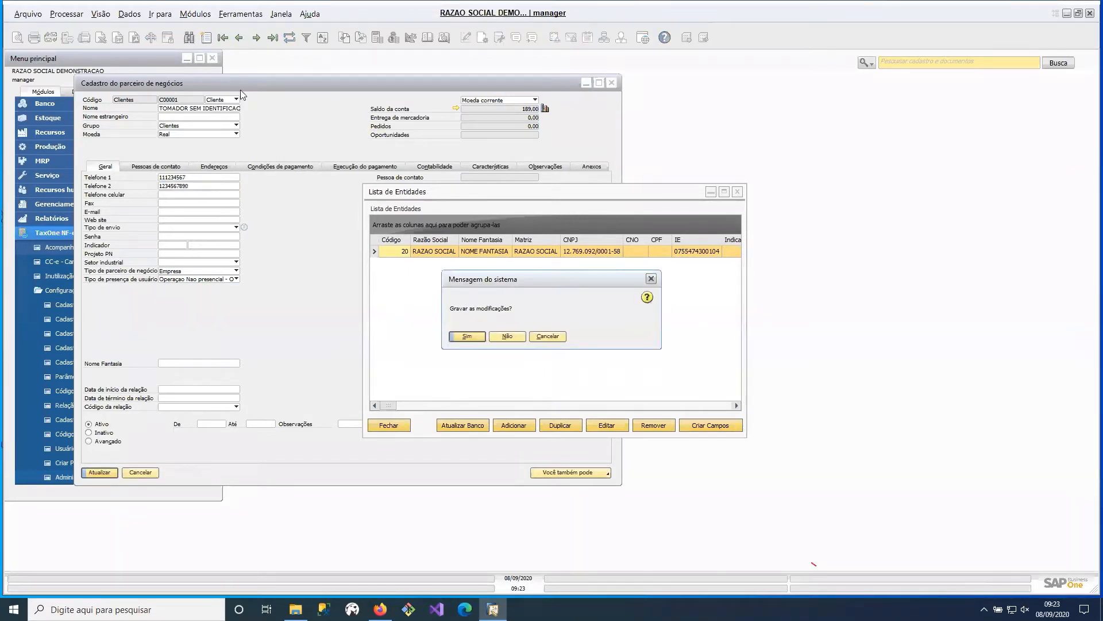
click(515, 336)
- Reopen the entity with code 20 from the entity list for editing and select its Usuário value
click(204, 113)
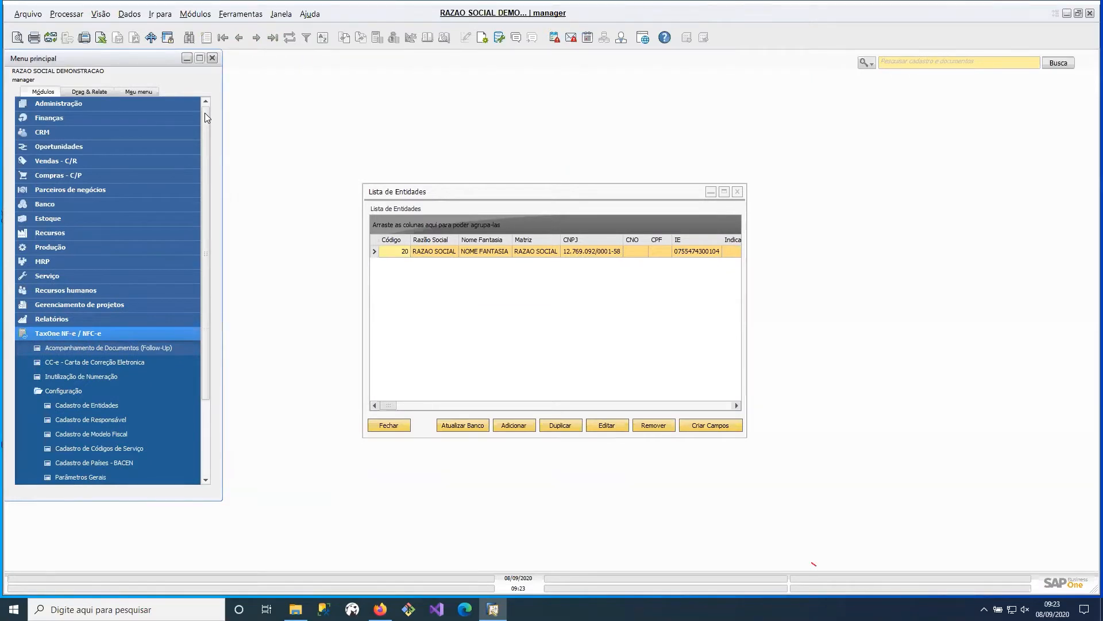
click(602, 428)
drag(414, 232, 326, 233)
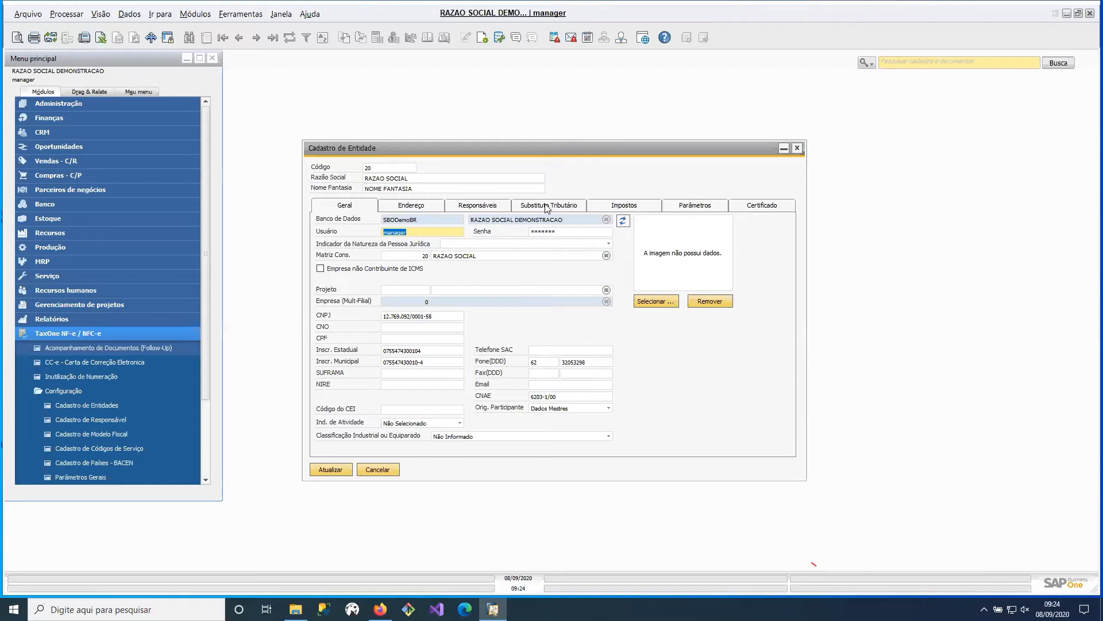
- Open the last Nota Fiscal de Saída from the sales module, look over its available actions, and close it
click(94, 160)
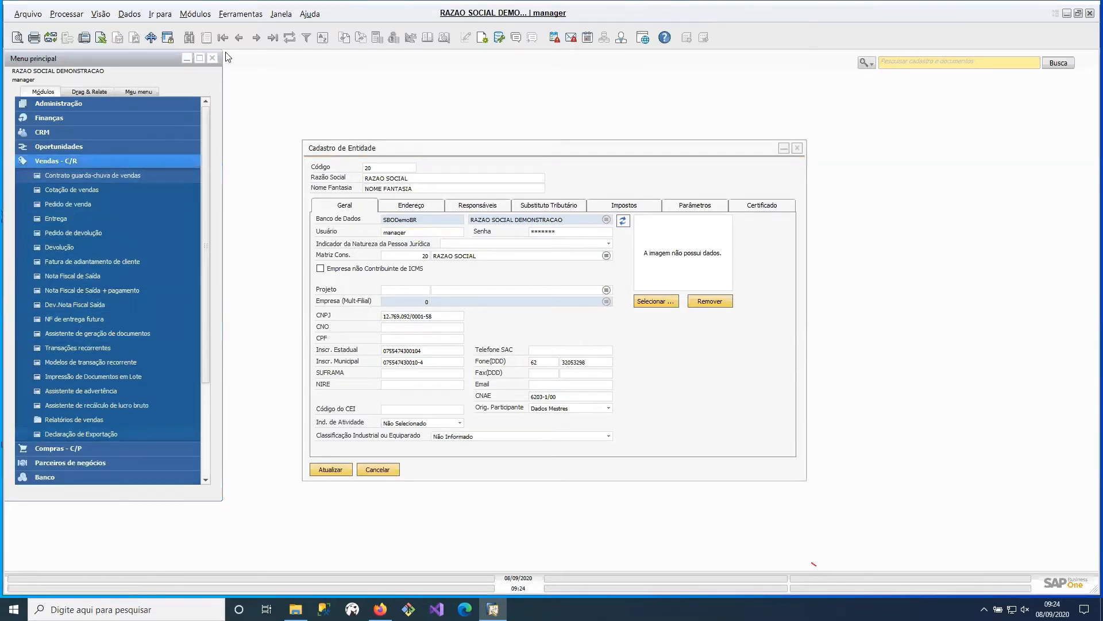
click(273, 40)
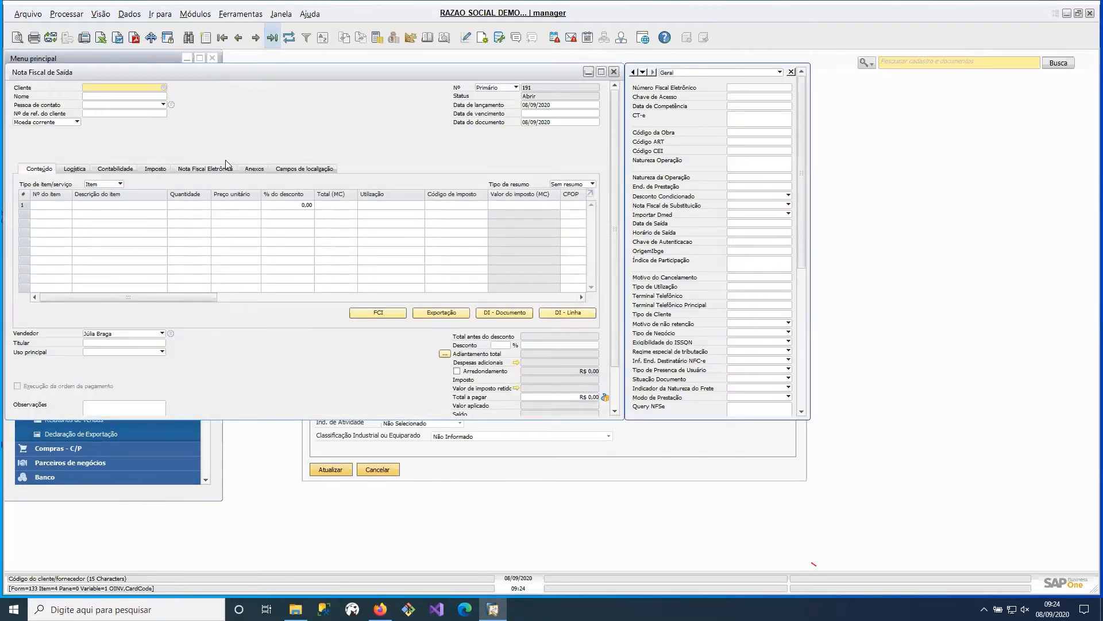
right_click(332, 140)
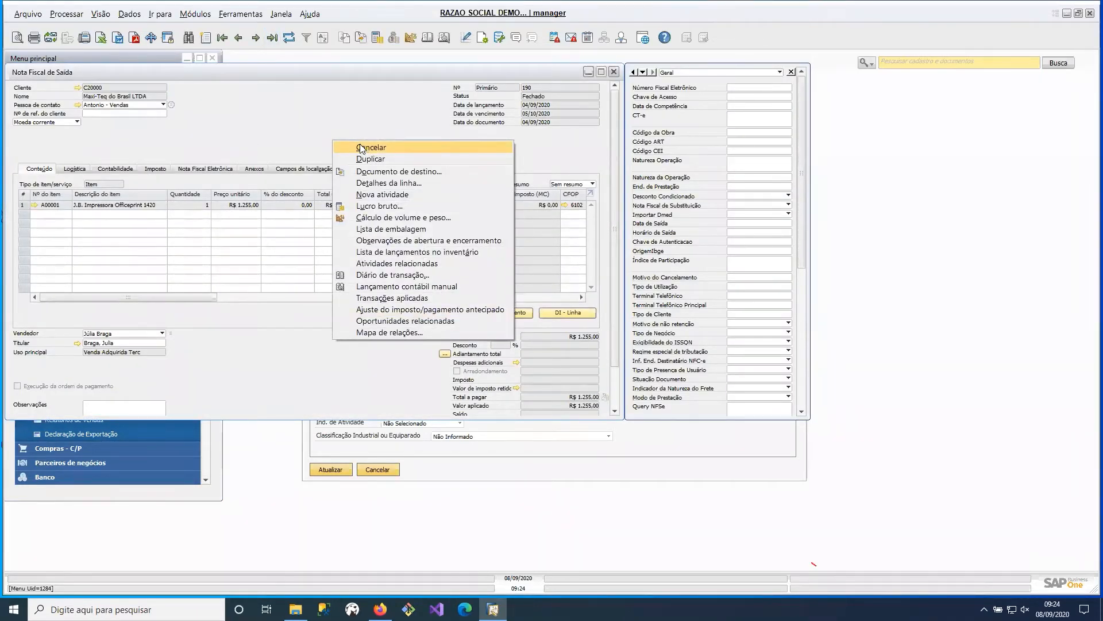
click(327, 125)
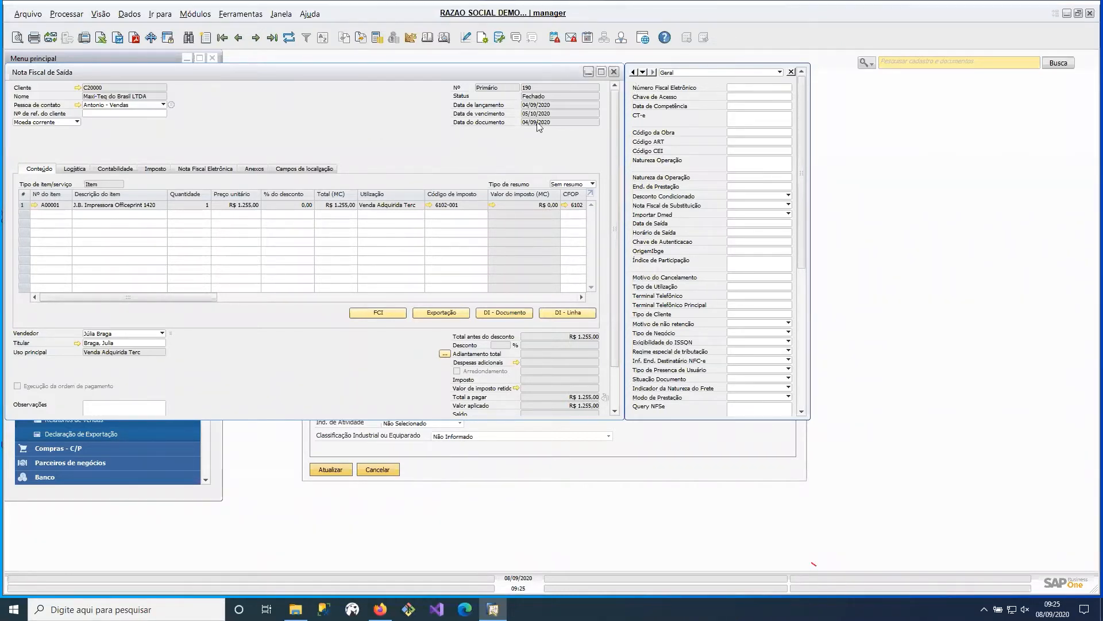
click(613, 71)
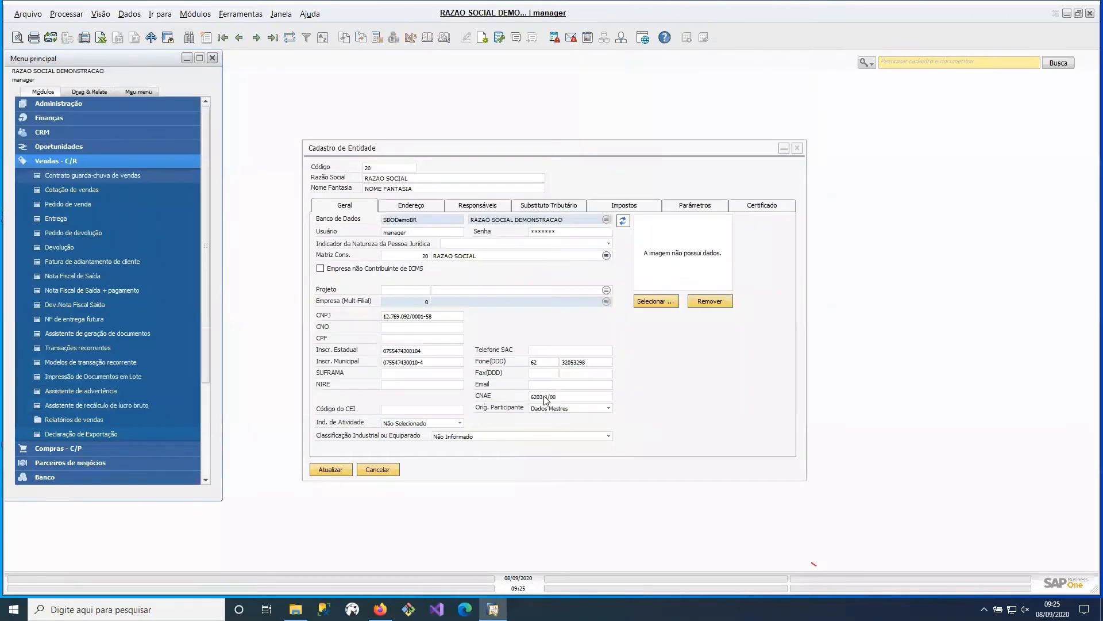
- View the entity's address data, and close the entity record and the entity list
click(425, 205)
click(797, 148)
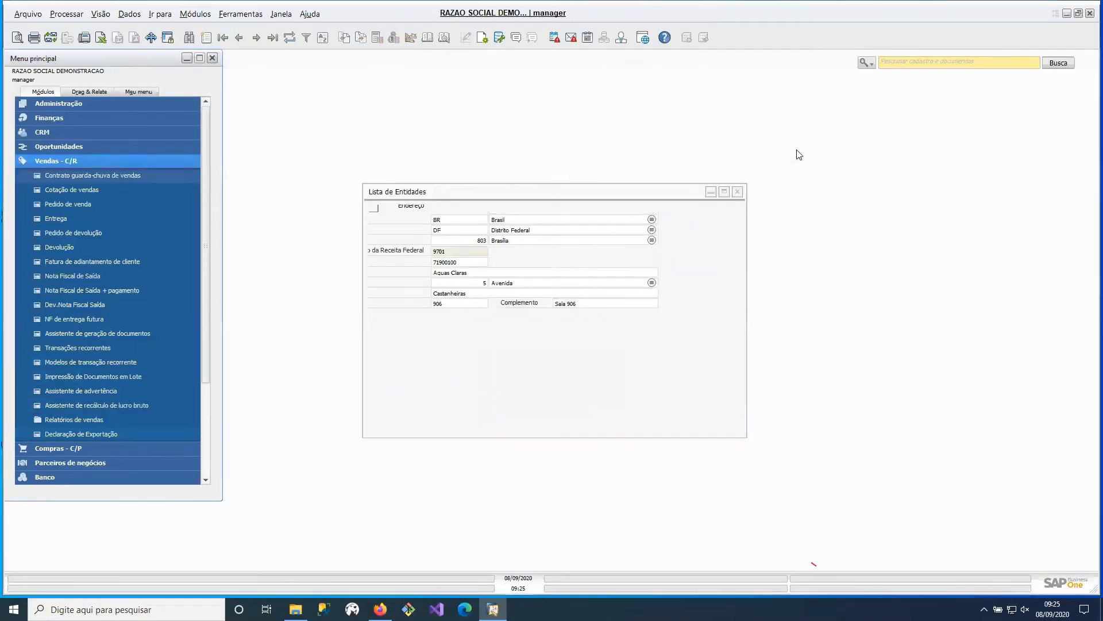
click(648, 292)
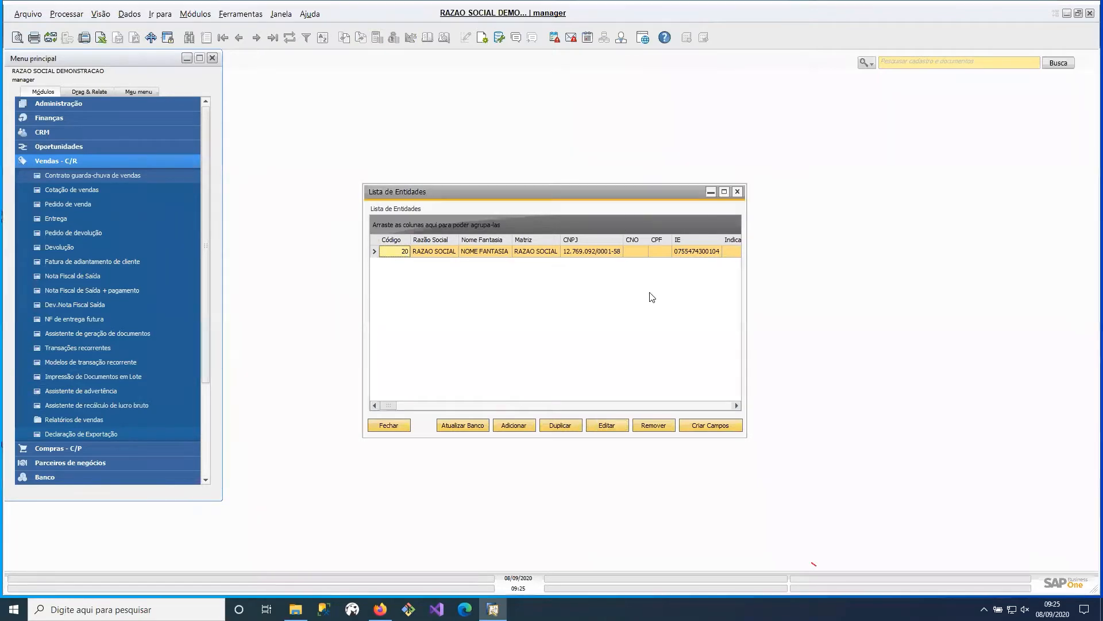
click(739, 192)
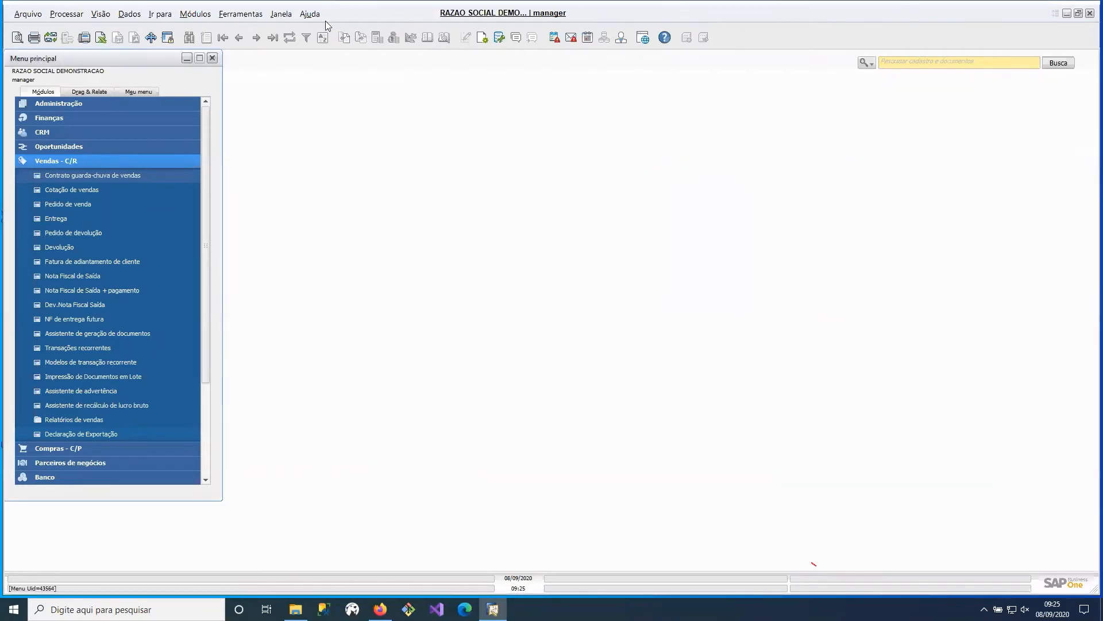
- Show the SAP Business One version information and switch to the FT add-ons folder in File Explorer
click(312, 14)
click(336, 80)
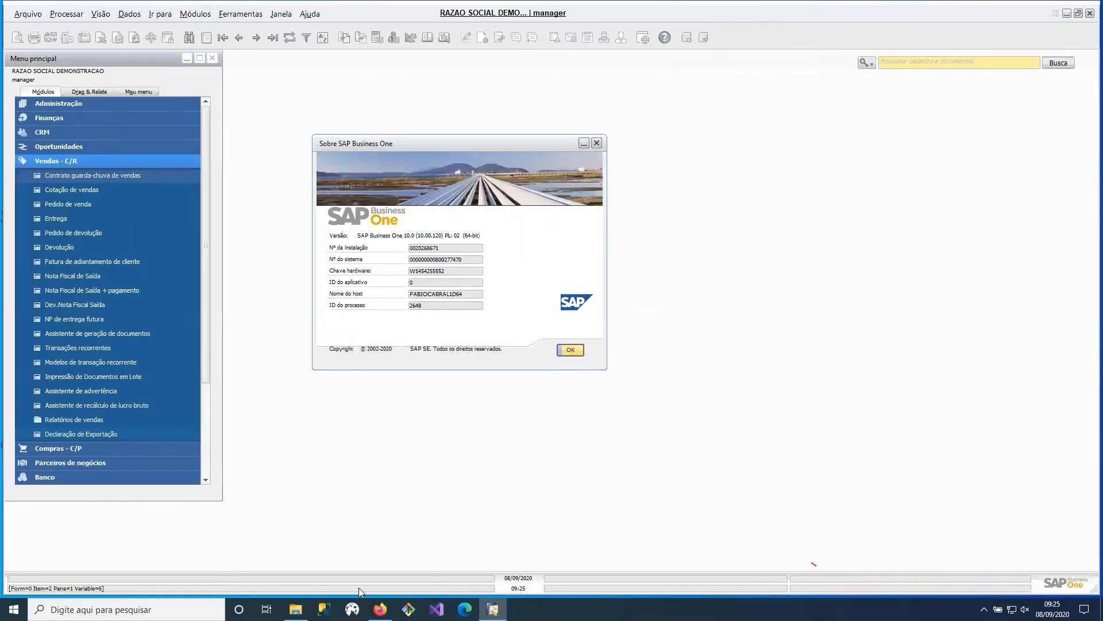
click(295, 609)
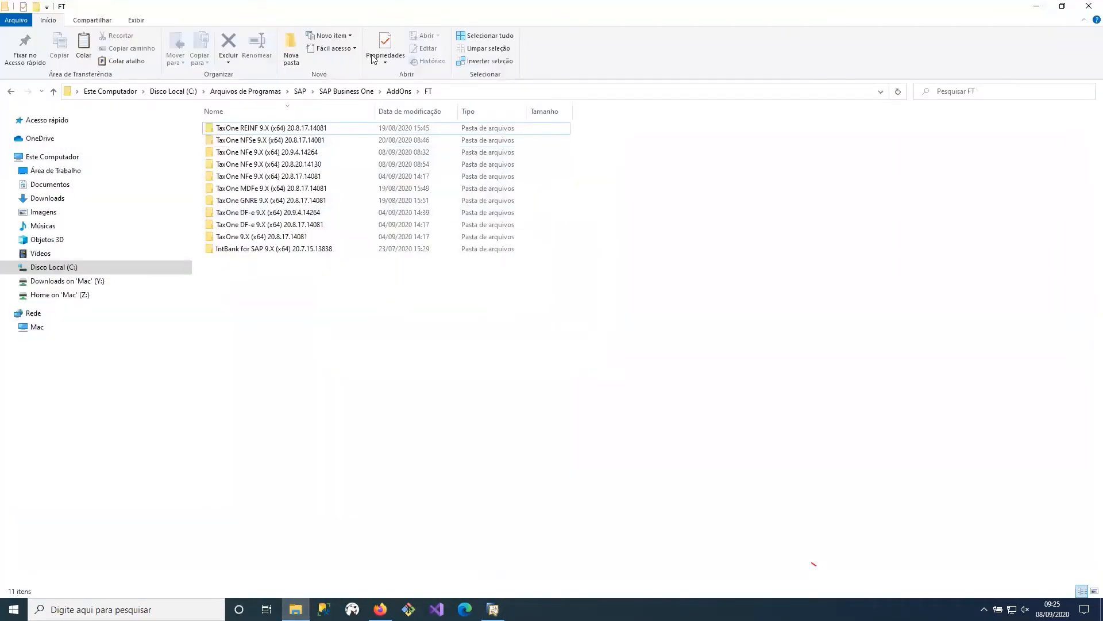
- Open the Control Panel's Programas e Recursos list and jump to the SAP entries
click(455, 95)
text(control)
key(Return)
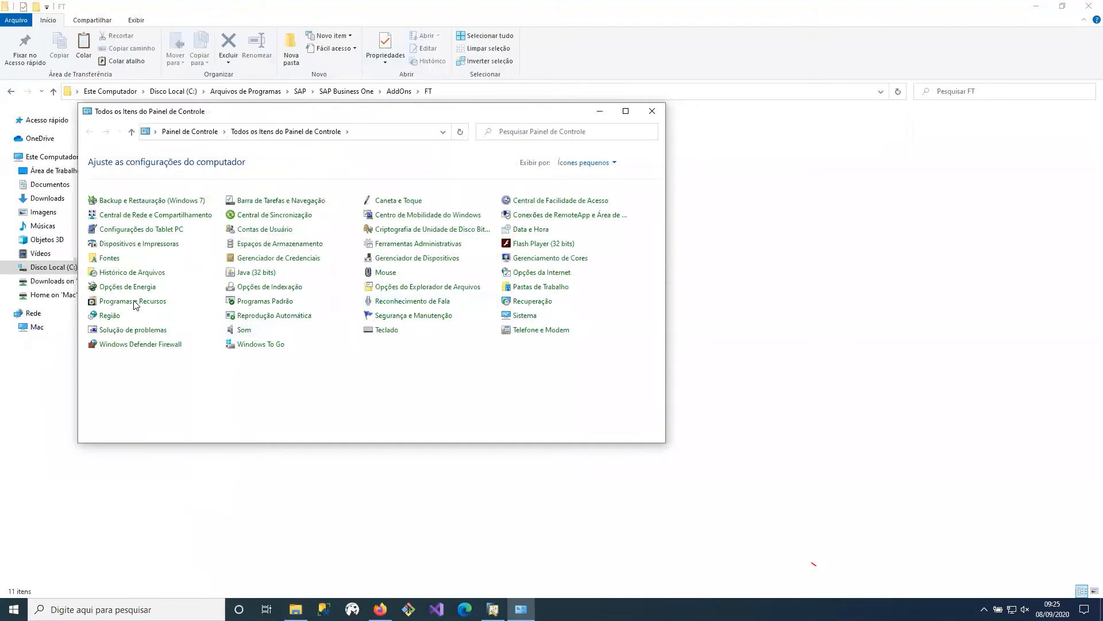
click(134, 300)
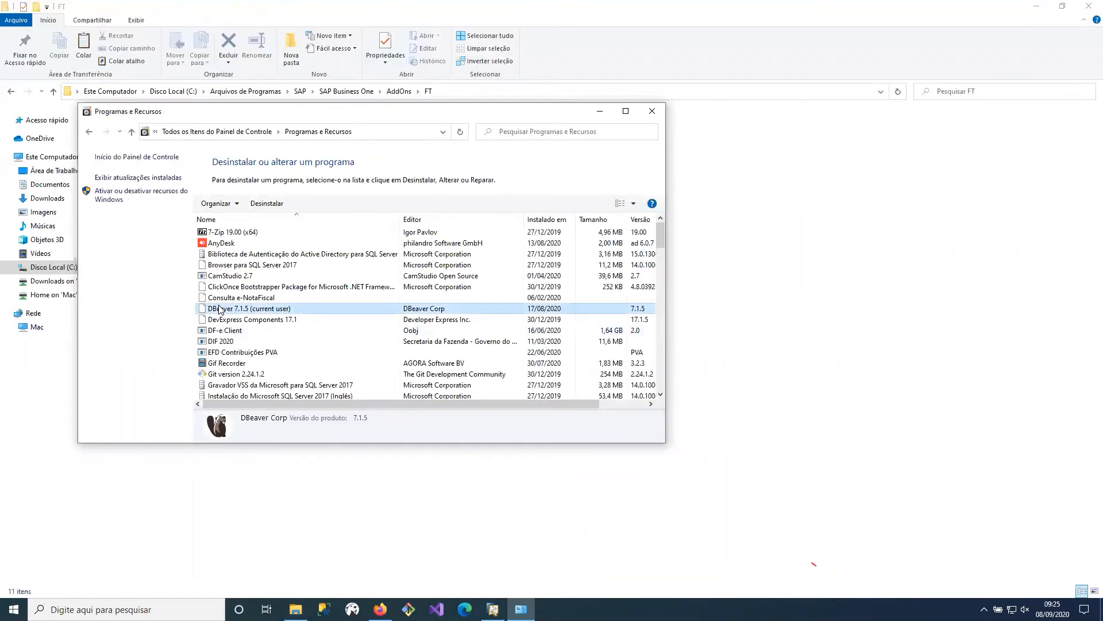
key(Down)
key(Down)
key(s)
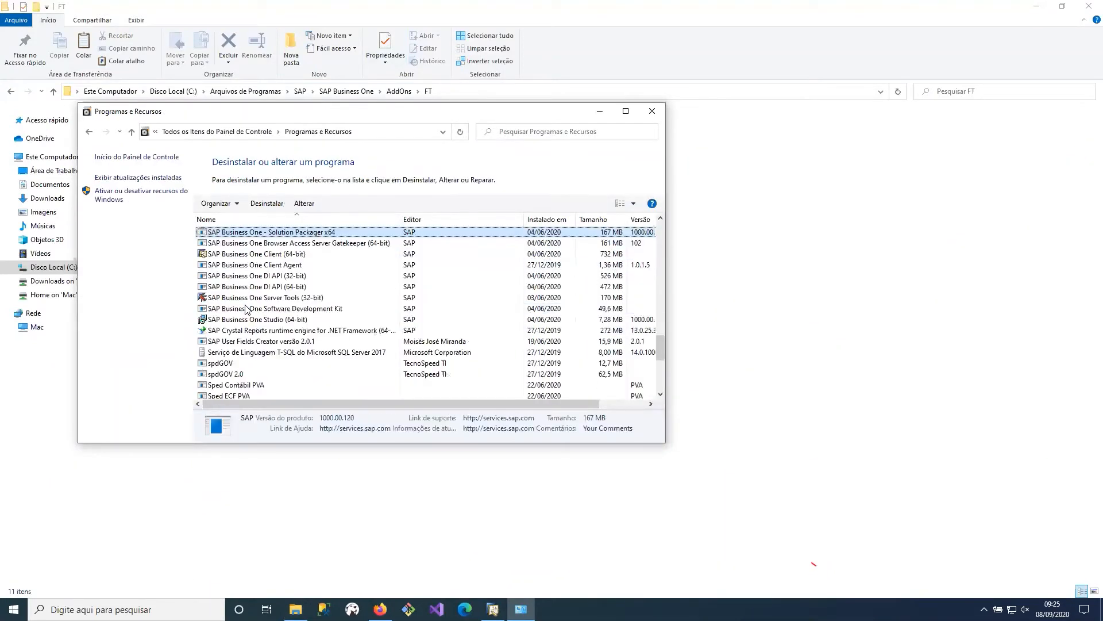
- Look through the installed SAP Business One components, including the 32-bit and 64-bit DI API, and minimize the program list
click(279, 287)
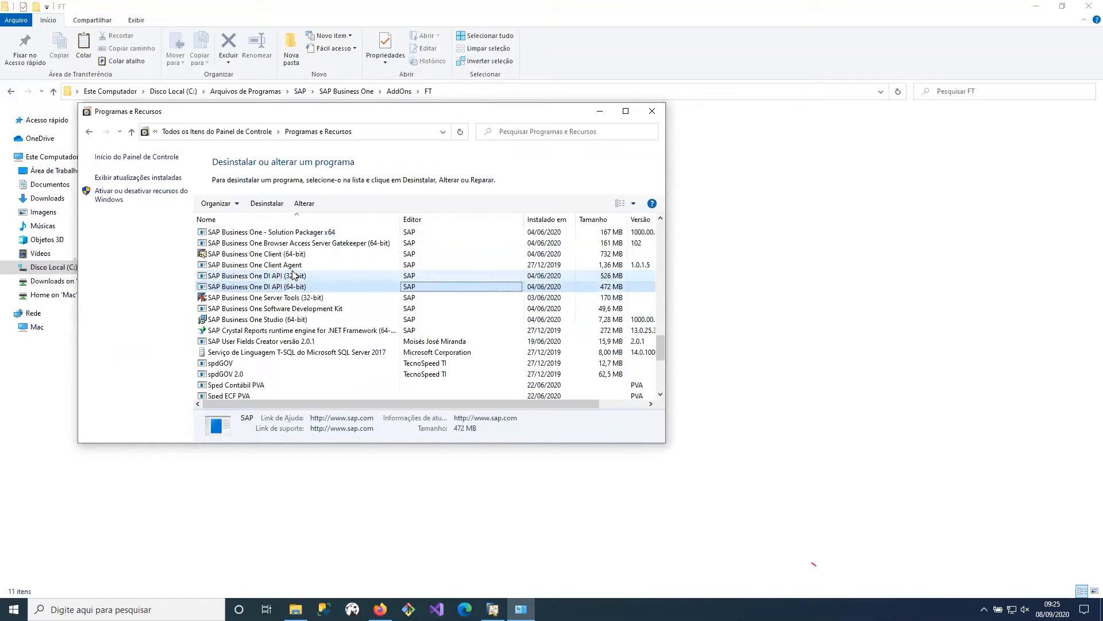
key(Down)
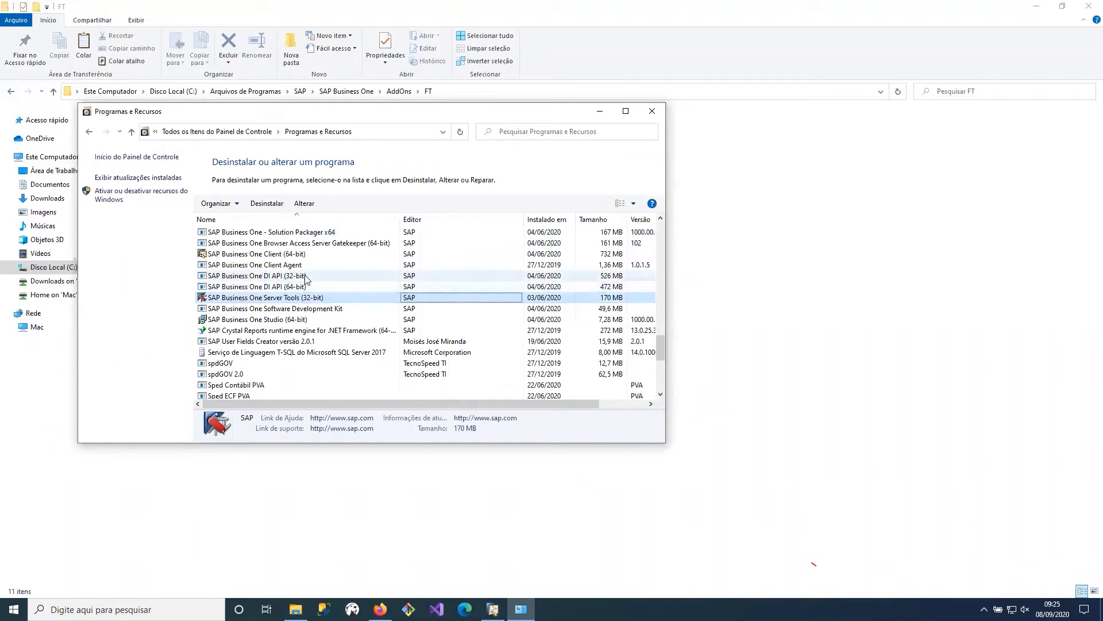
click(305, 279)
key(Down)
key(Down)
key(Up)
key(Down)
click(600, 111)
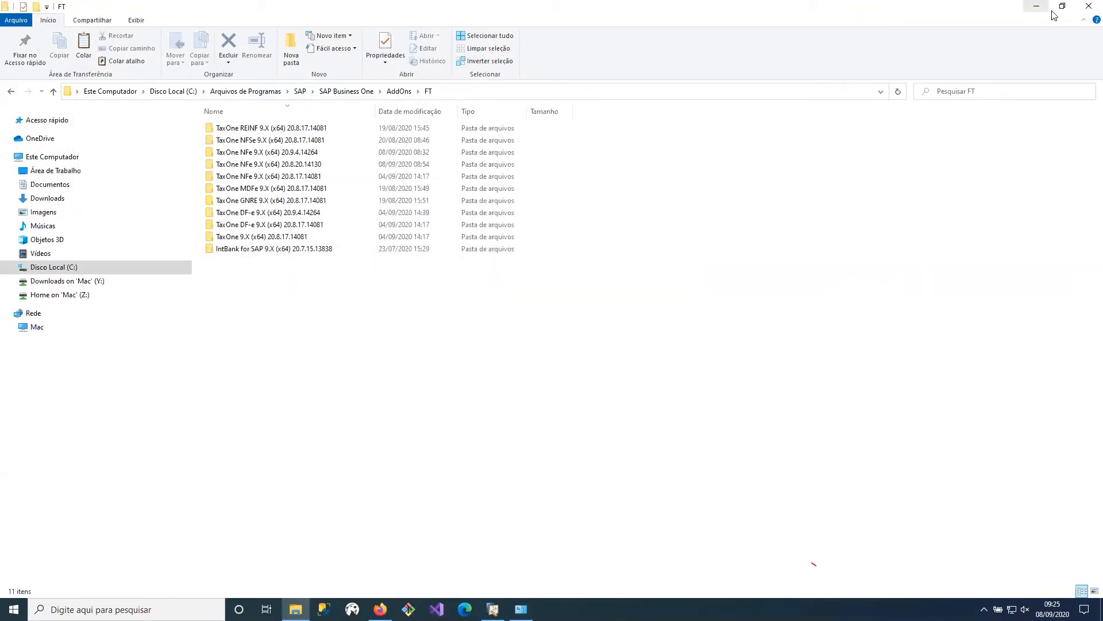
- Close File Explorer and the SAP Business One version information, and open Cadastro de Entidades from the TaxOne NF-e configuration
click(1087, 9)
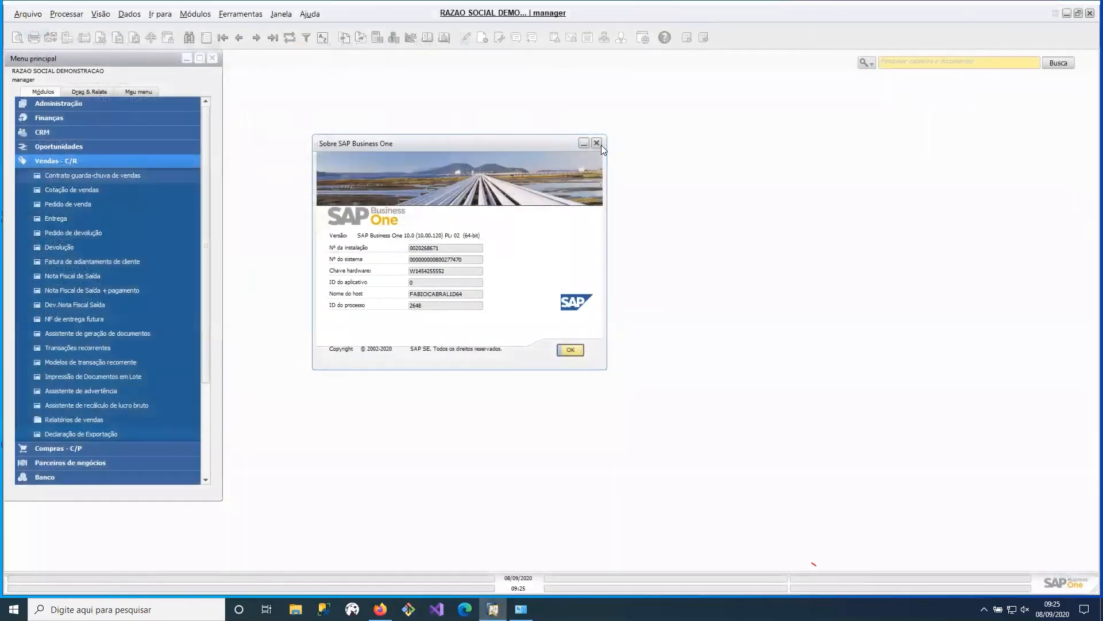
click(602, 144)
click(121, 161)
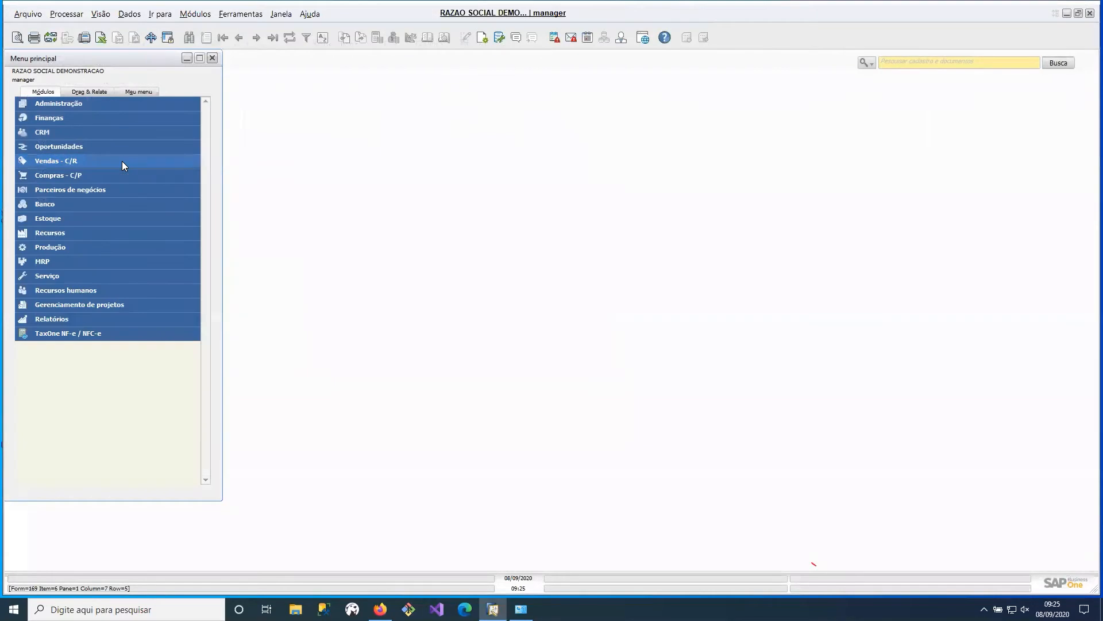
click(128, 335)
click(107, 390)
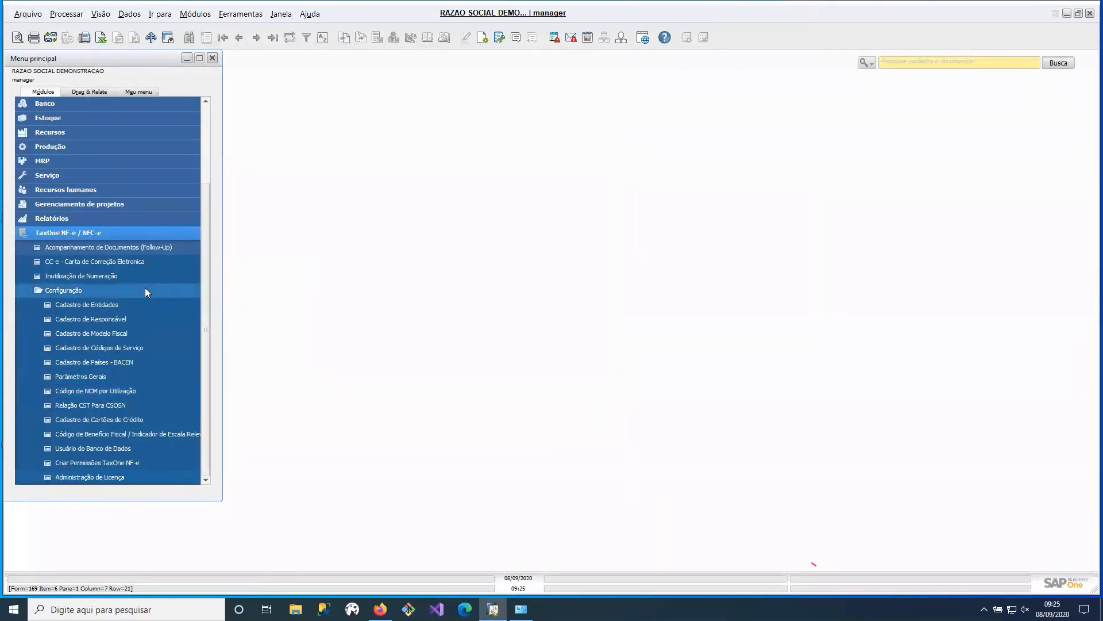
click(146, 307)
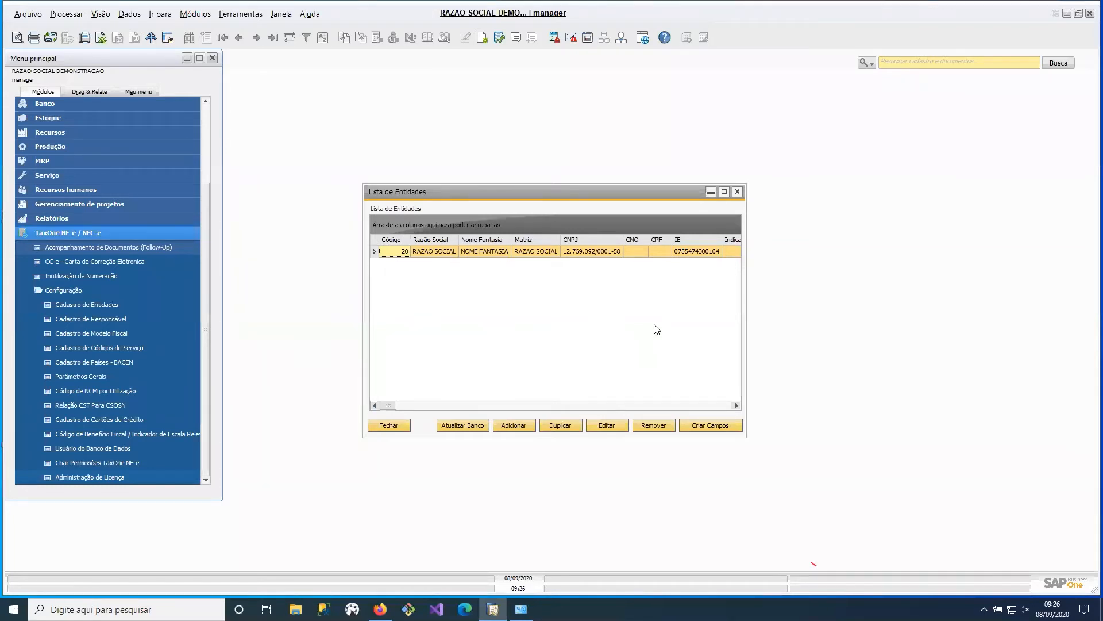
- Look over the available SAP Business One tools, including Ferramentas de personalização, without running any of them
click(235, 14)
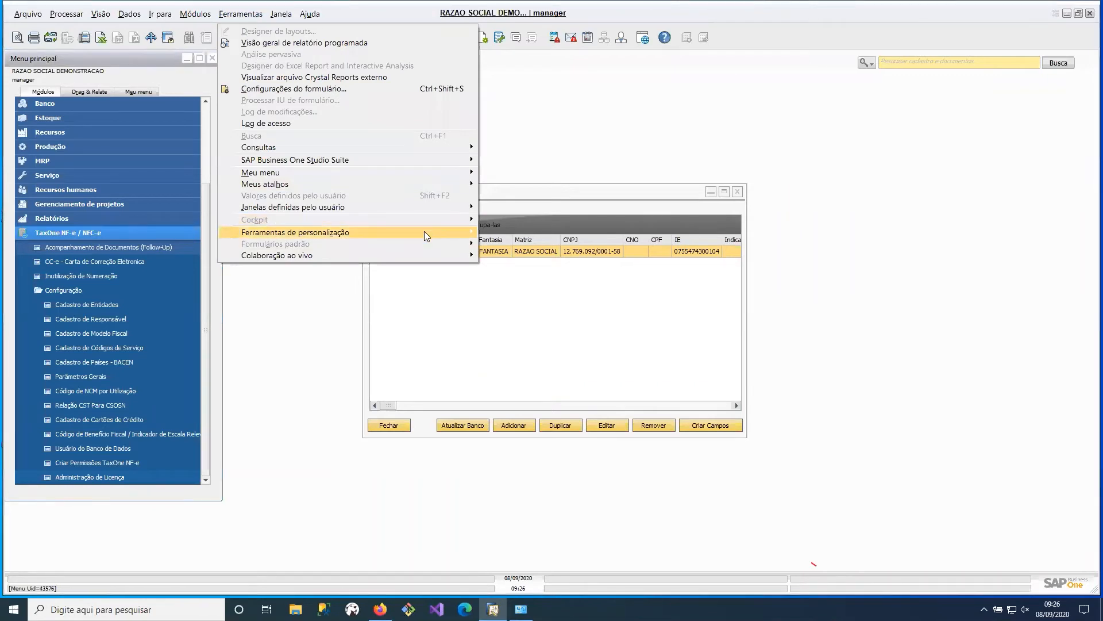
mouse_move(426, 235)
click(593, 359)
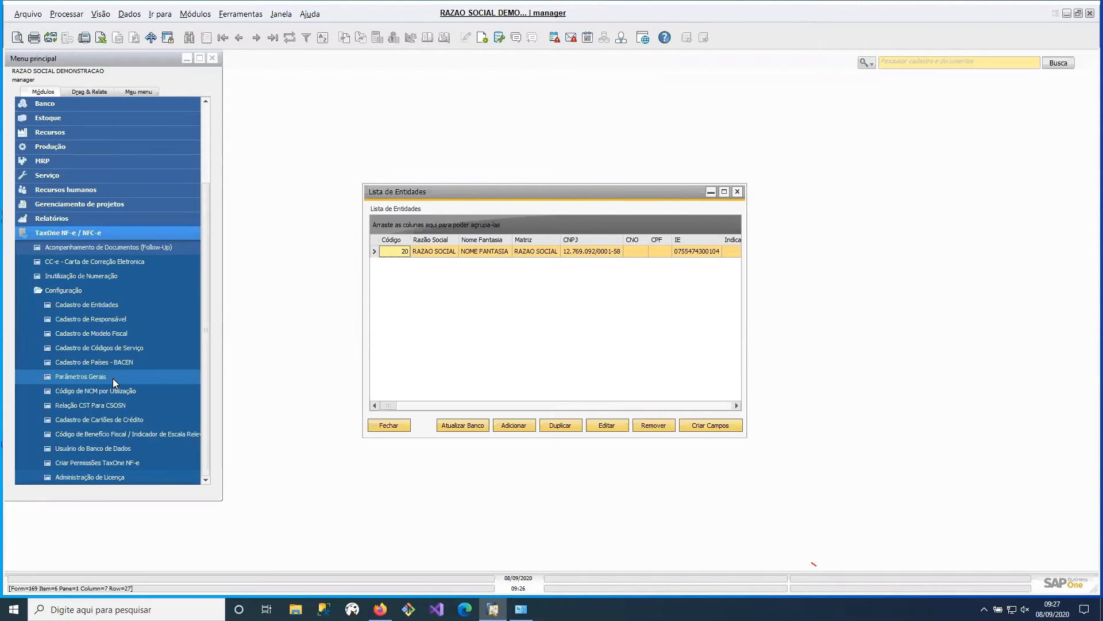
- Review entity 20's Substituto Tributário, Impostos and Parâmetros data, including the business partner phone configuration options, and close the record
click(611, 426)
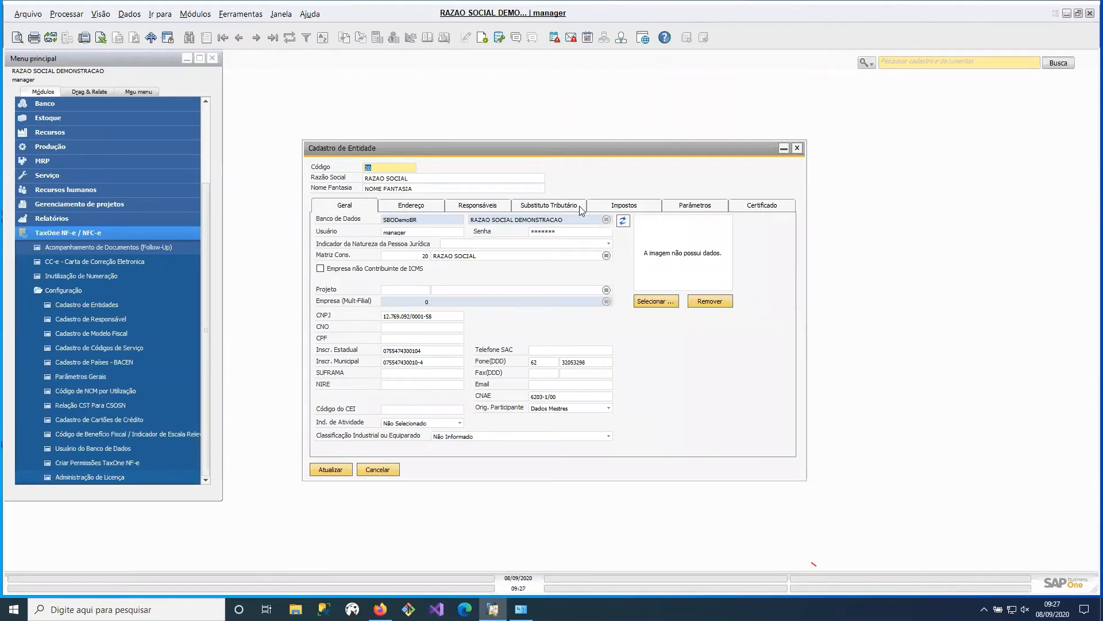
click(577, 207)
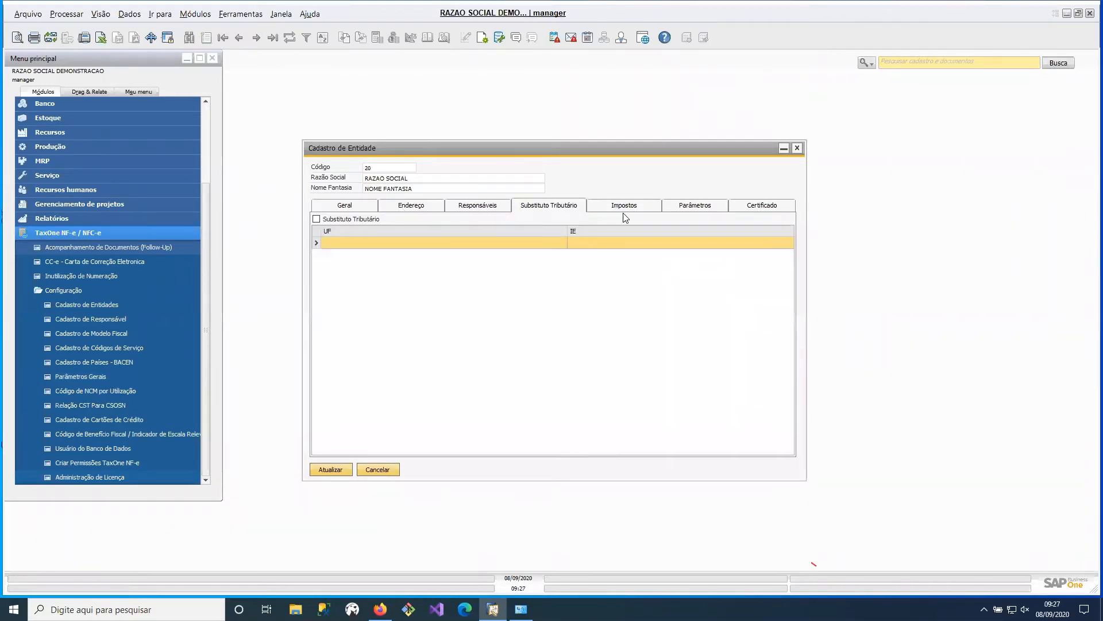
click(642, 213)
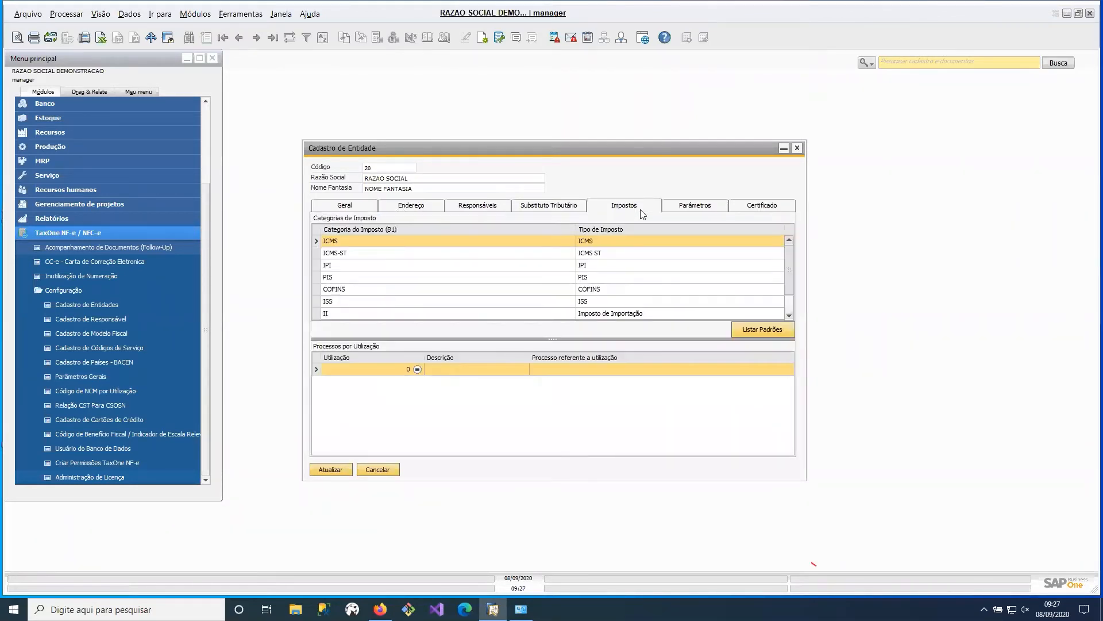
click(694, 208)
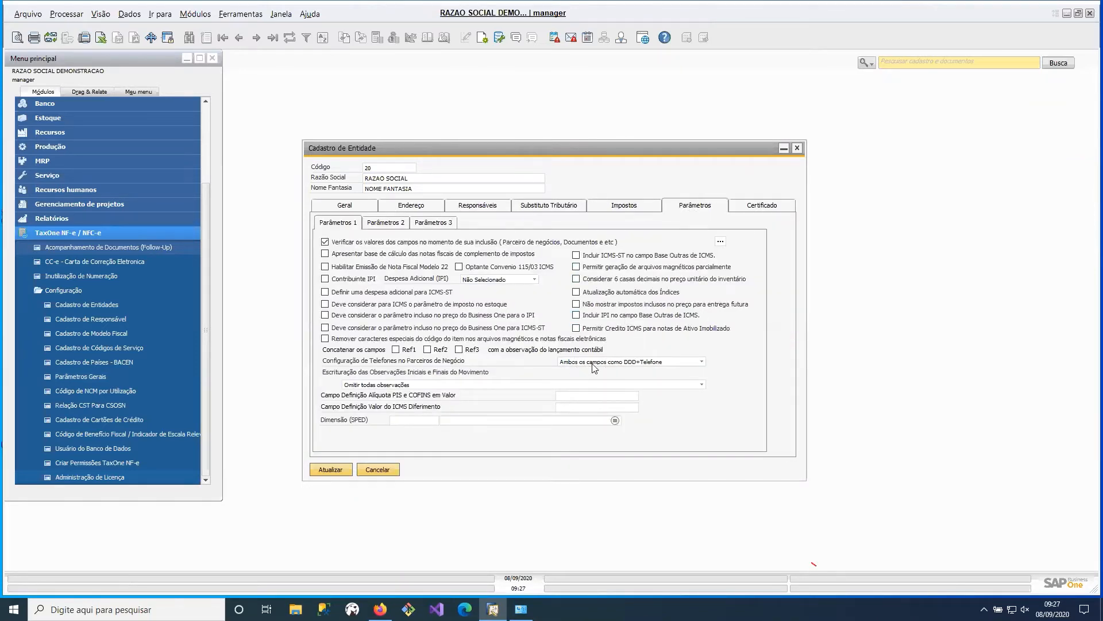
click(626, 364)
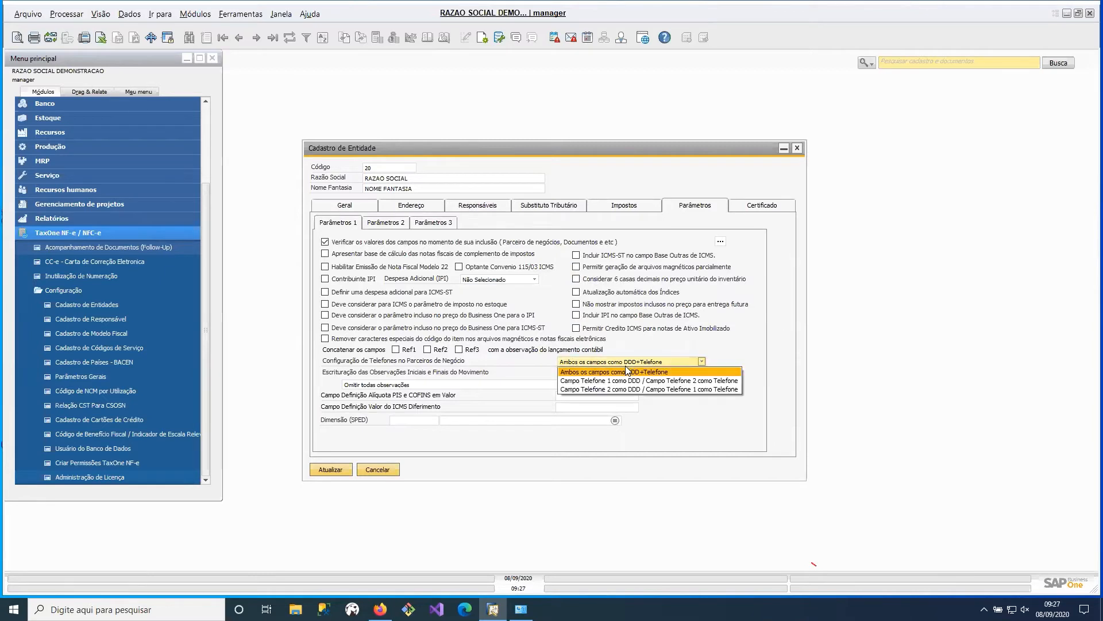
click(502, 167)
click(797, 148)
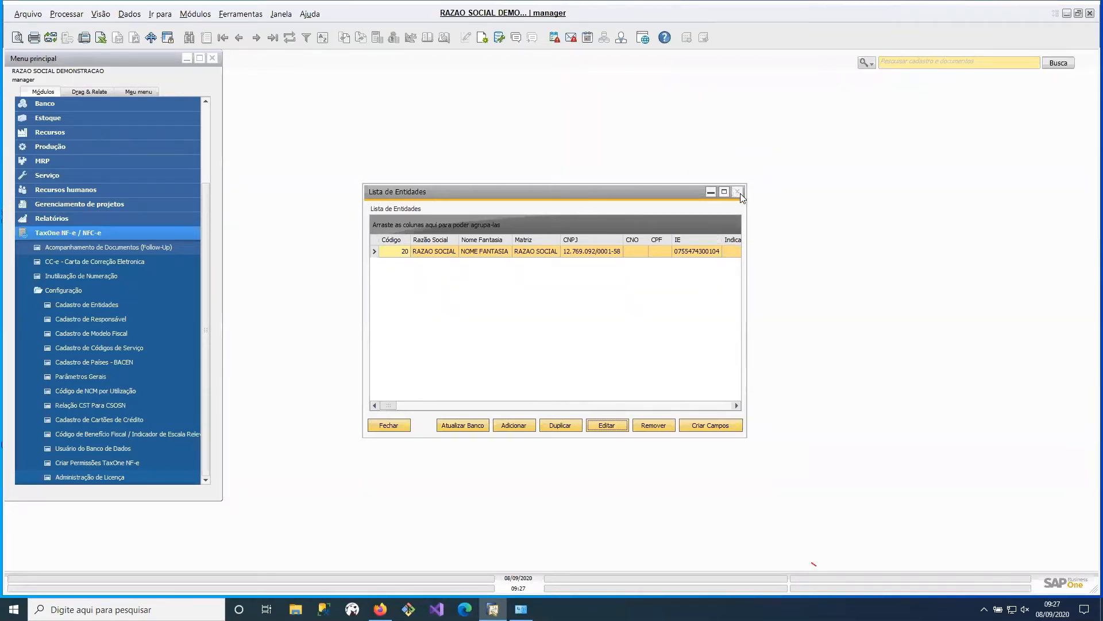
- Reopen the entity with code 20 for editing to show its general data
click(545, 329)
click(210, 142)
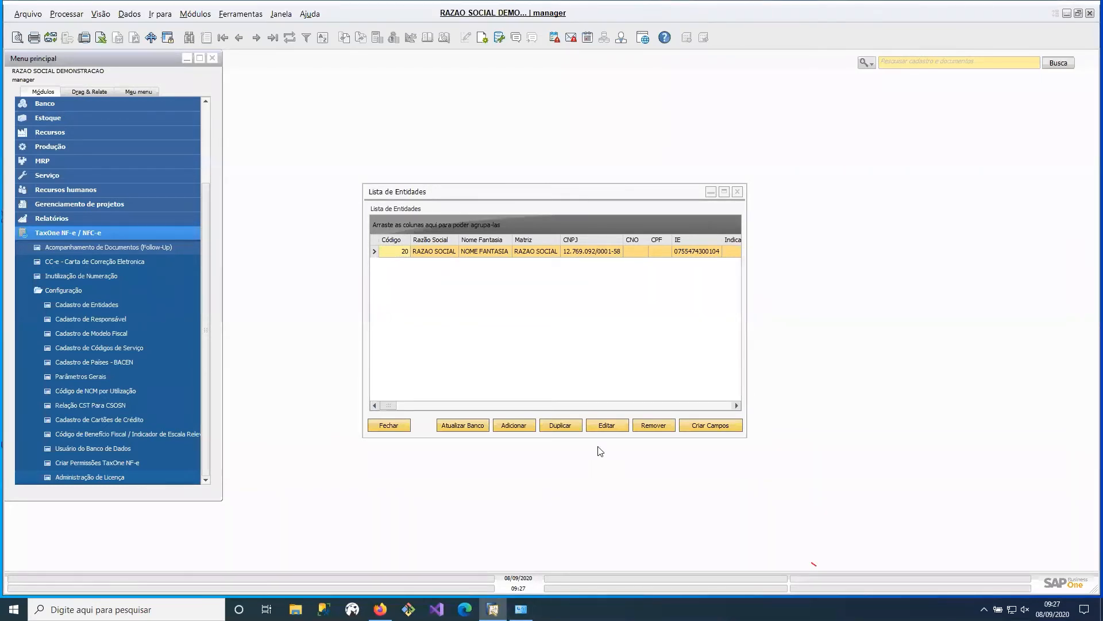
click(608, 427)
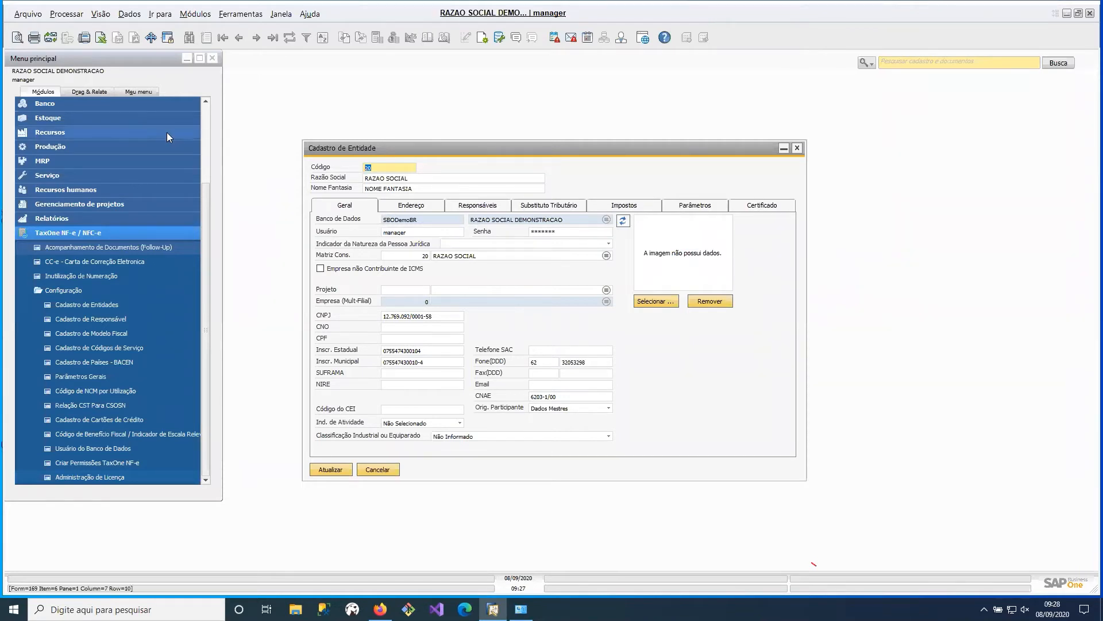
- Show the company selection, highlight the SBODemoBR_MF database and then SBODemoBR, and close the dialog without switching company
scroll(155, 105, up, 3)
click(131, 104)
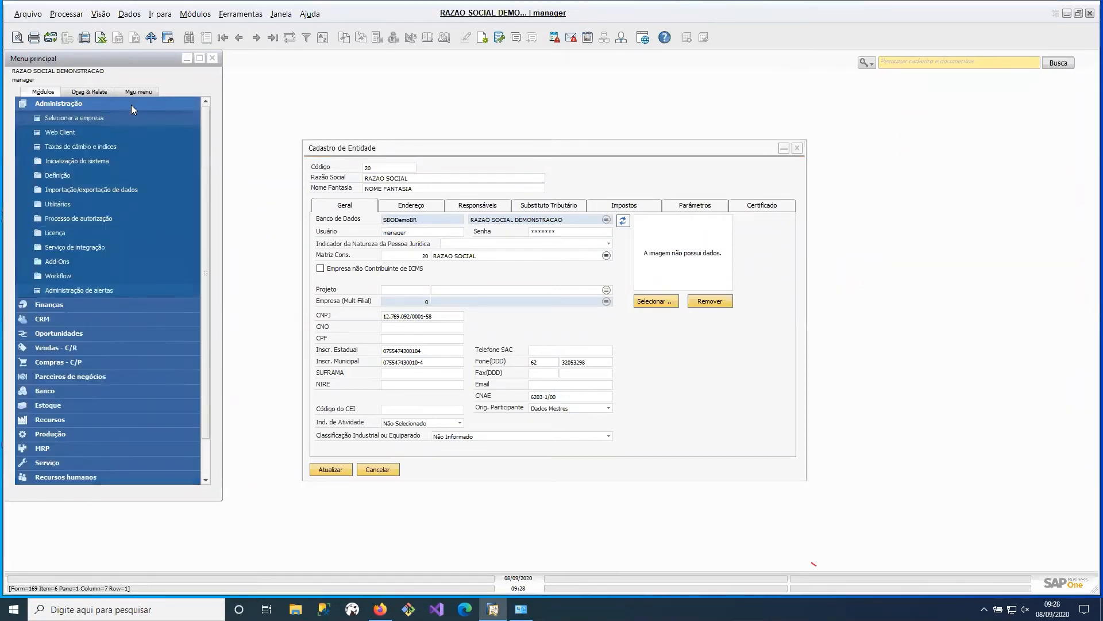
click(88, 119)
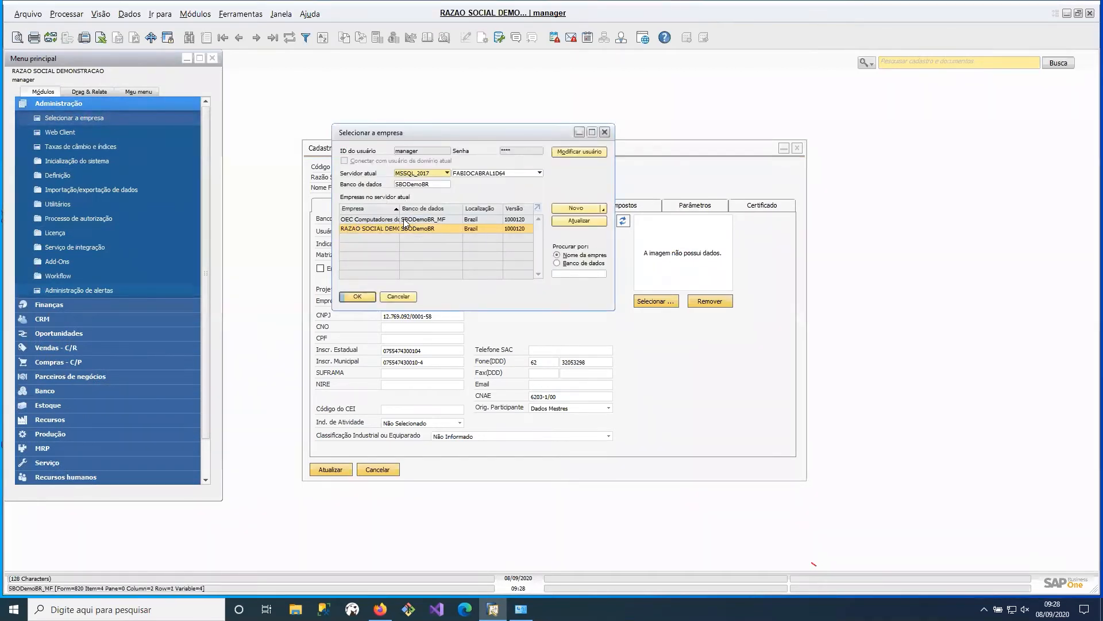
click(376, 219)
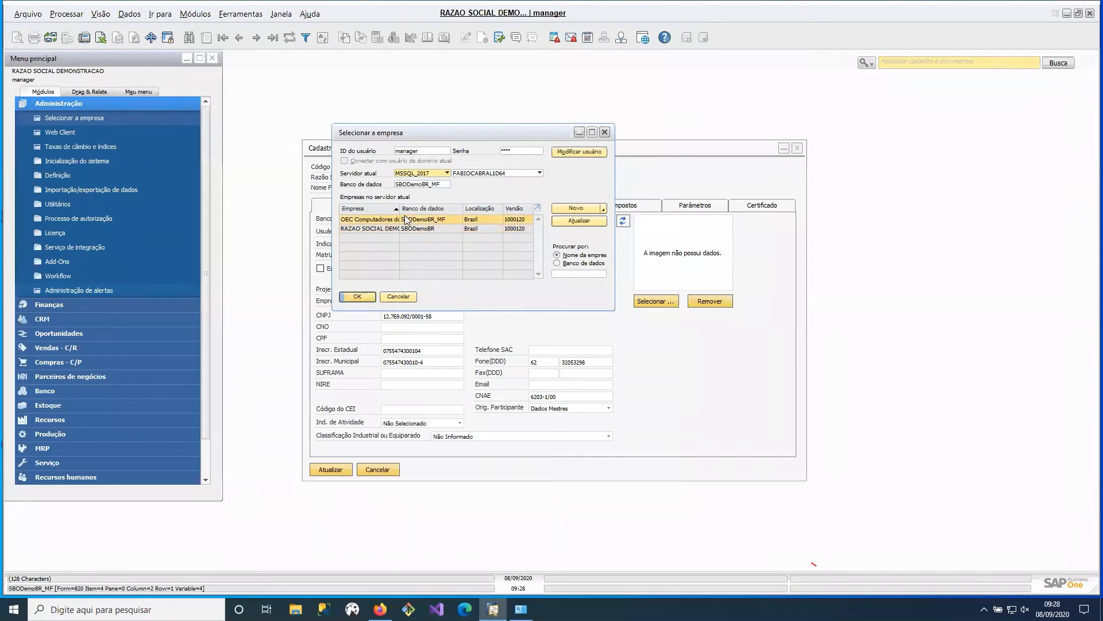
click(359, 229)
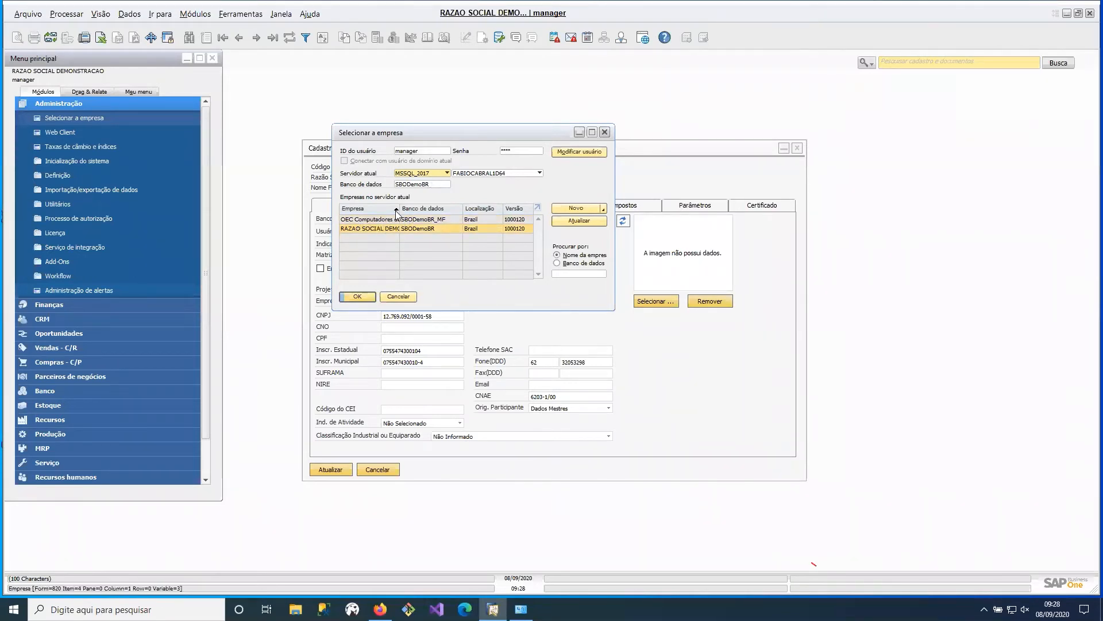
click(604, 132)
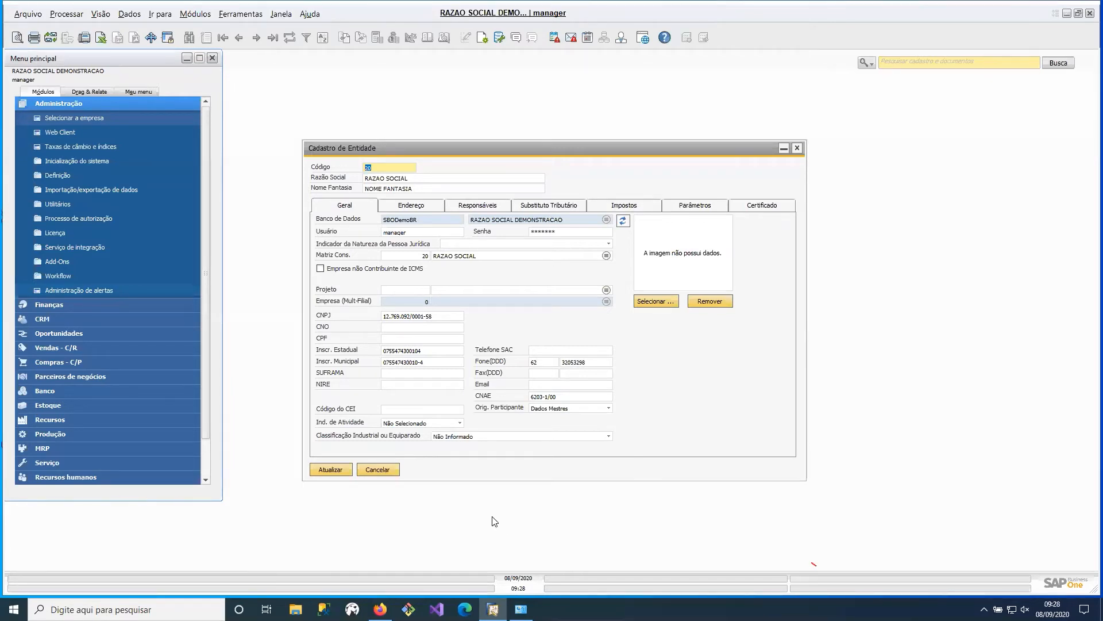
- Cancel the entity record and open Parâmetros Gerais from the TaxOne NF-e configuration
click(365, 467)
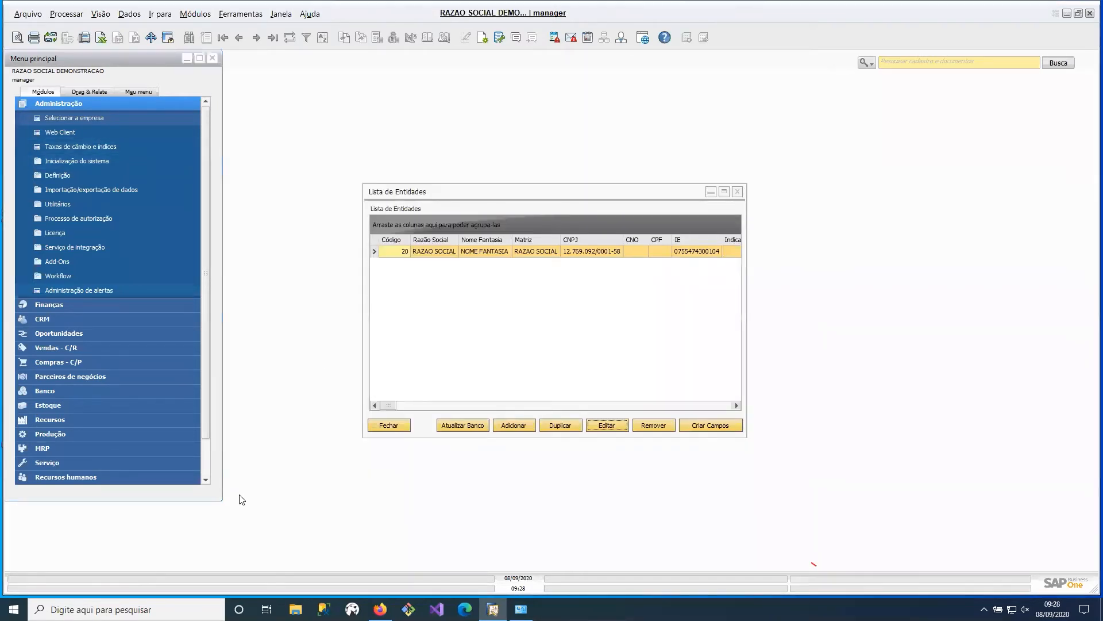
click(99, 104)
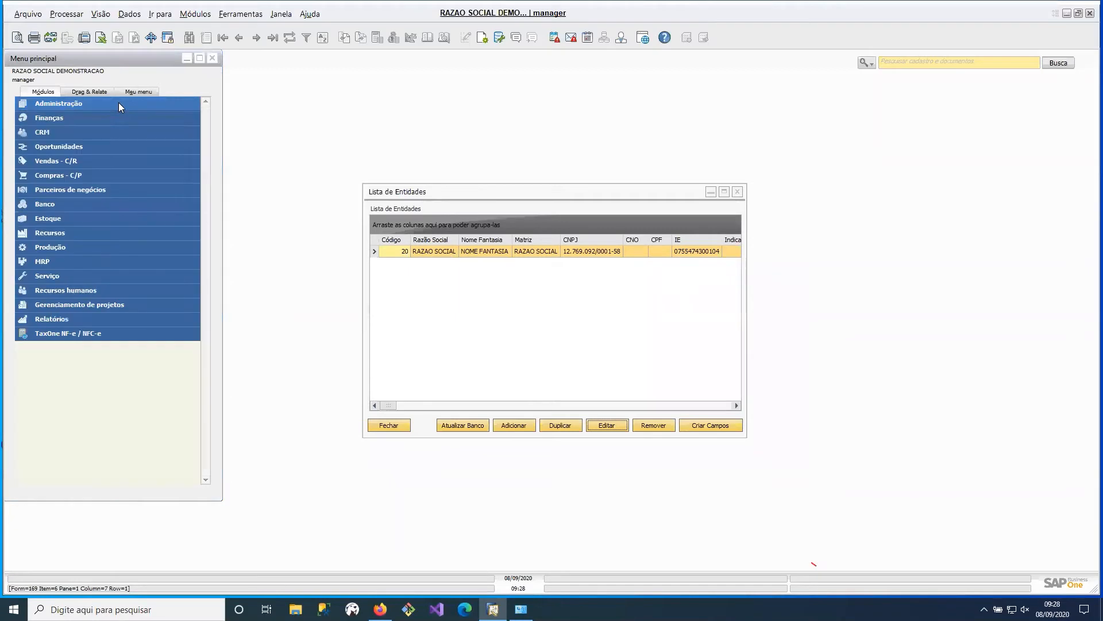
click(146, 335)
click(127, 391)
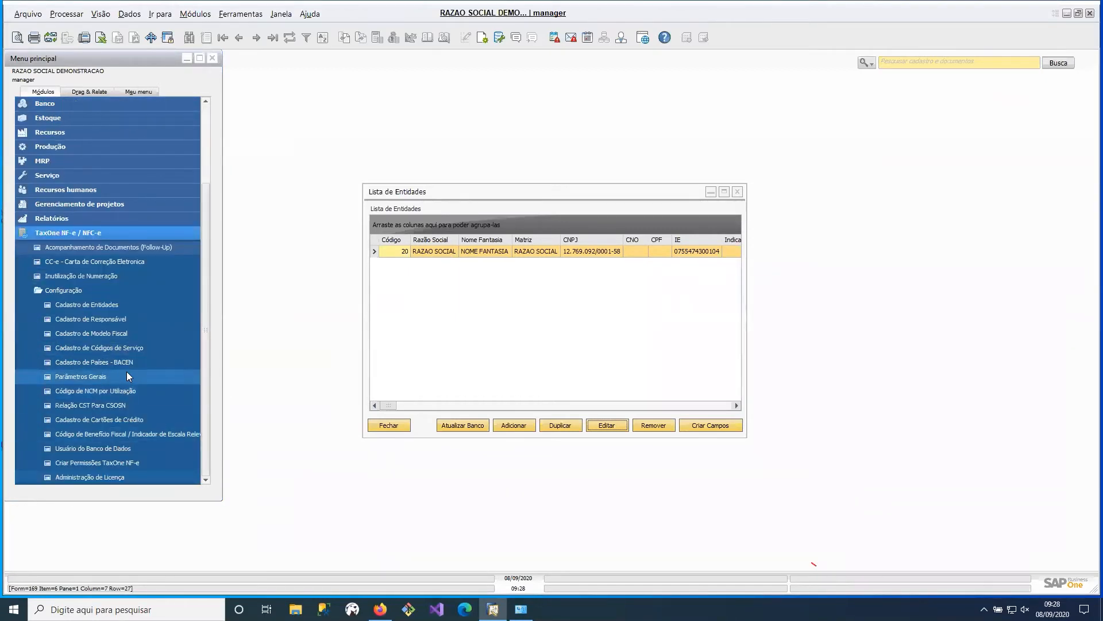
click(127, 373)
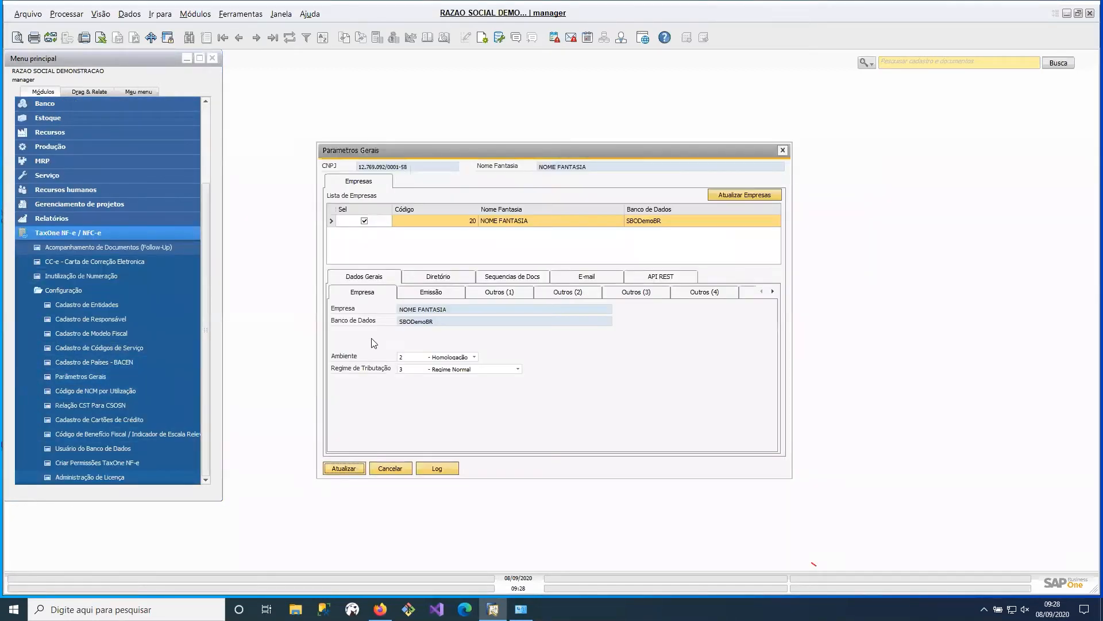
- Select company 20 in the company list and examine the Ambiente options in its Empresa data, closing the list without changing the value
click(365, 221)
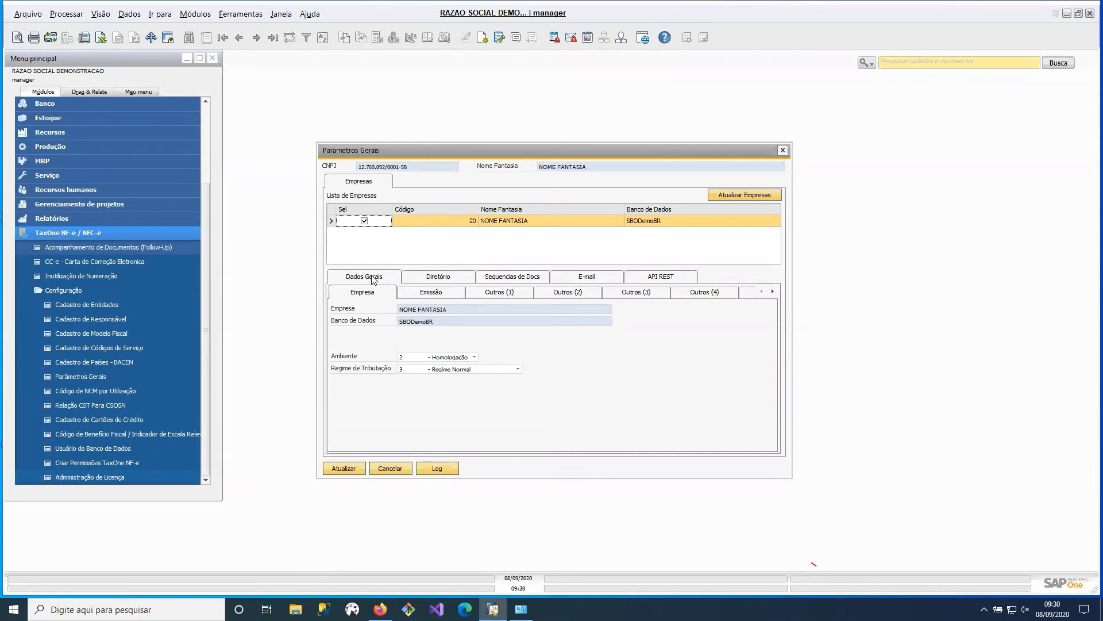
click(389, 277)
click(440, 358)
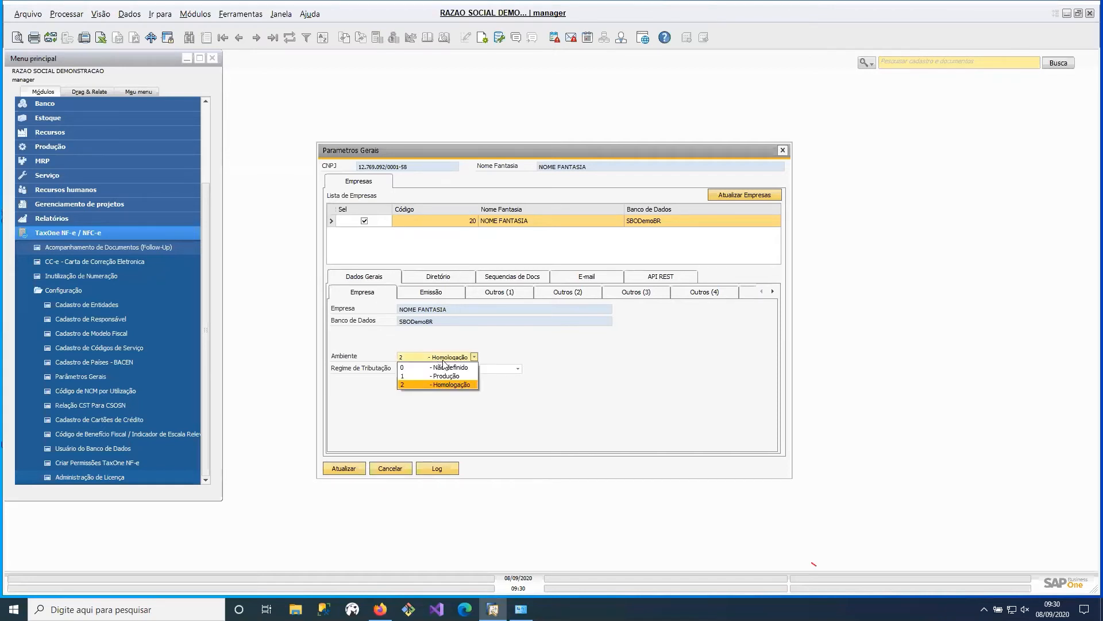
click(569, 392)
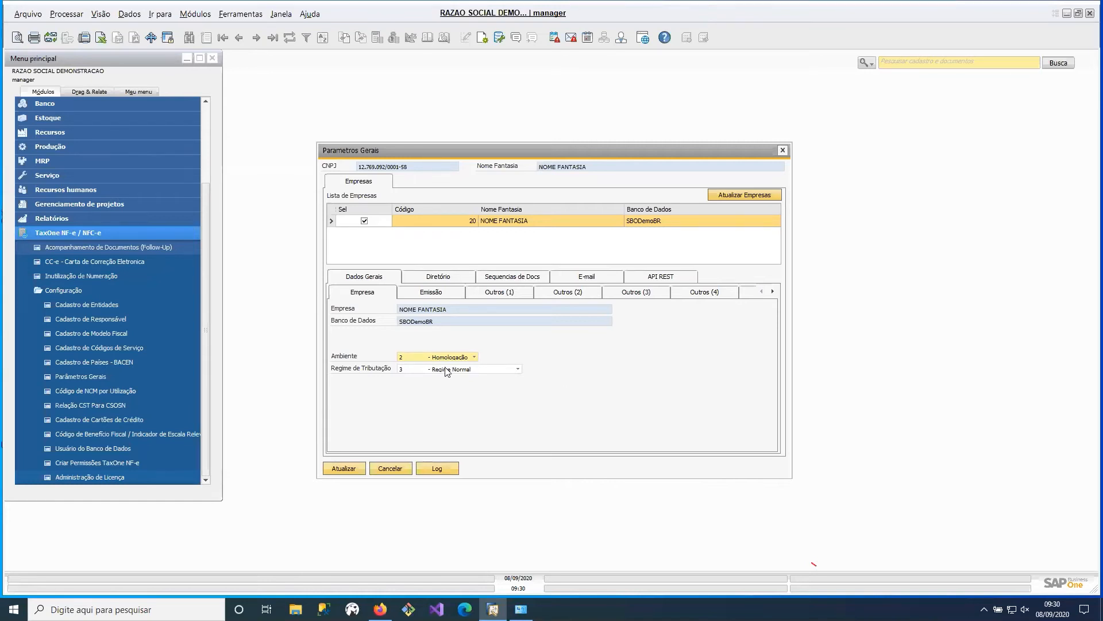
click(467, 358)
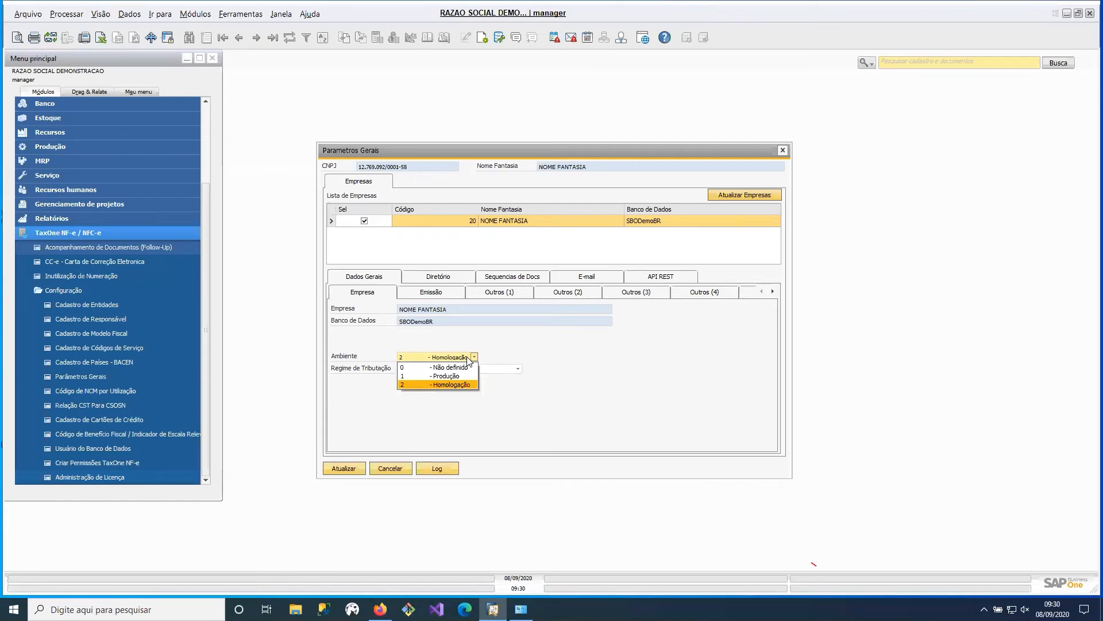
click(468, 359)
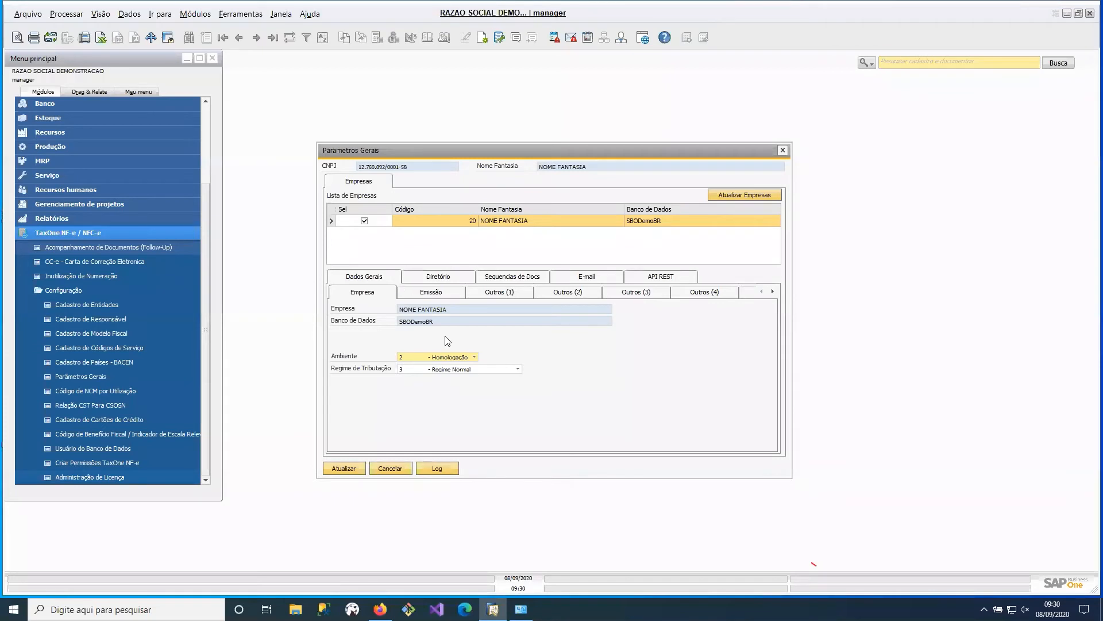
- Examine the Regime de Tributação options and close the list without choosing another regime
click(475, 370)
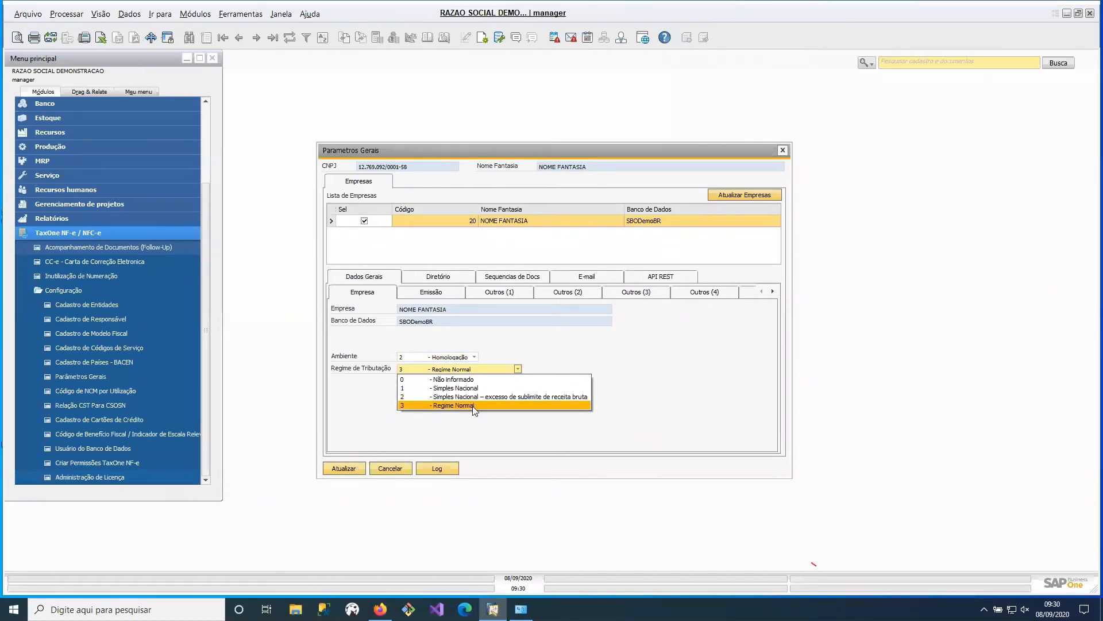
click(517, 405)
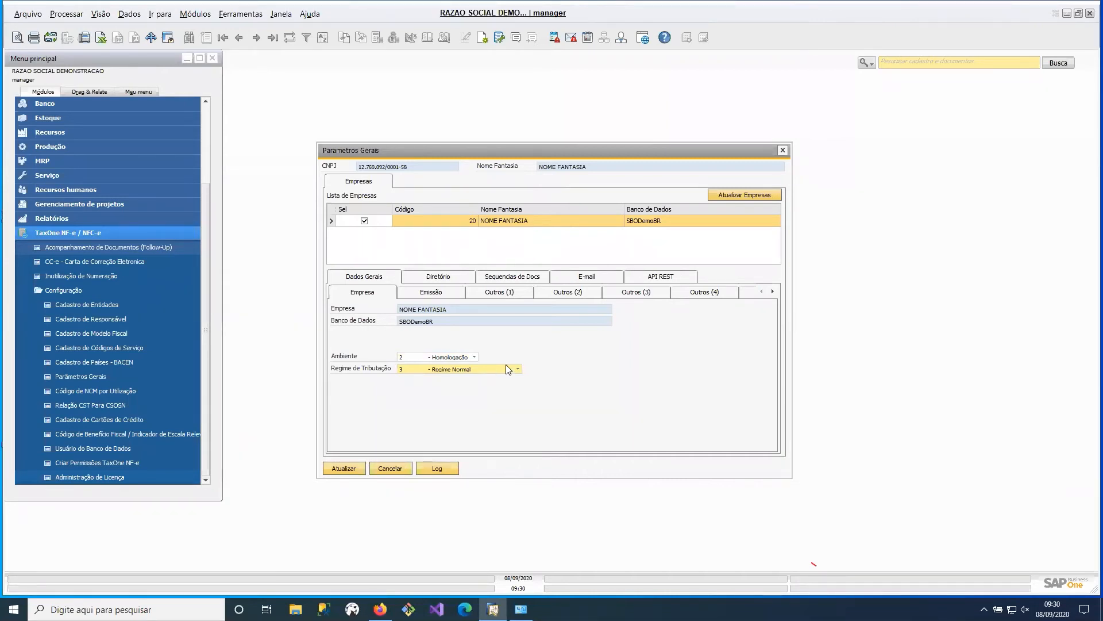
click(509, 369)
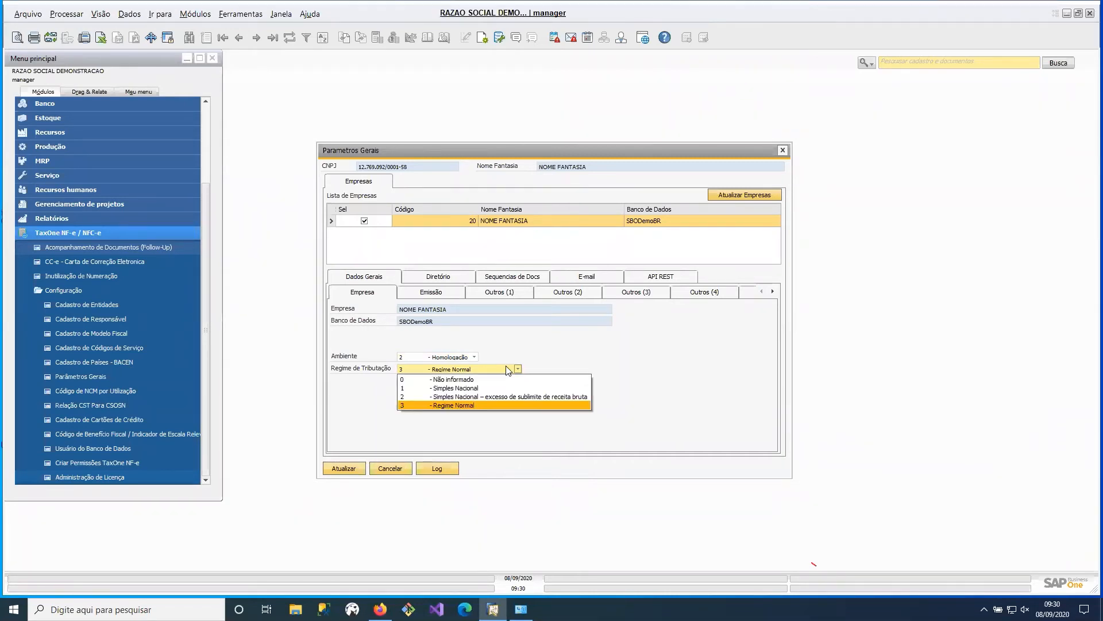
click(622, 363)
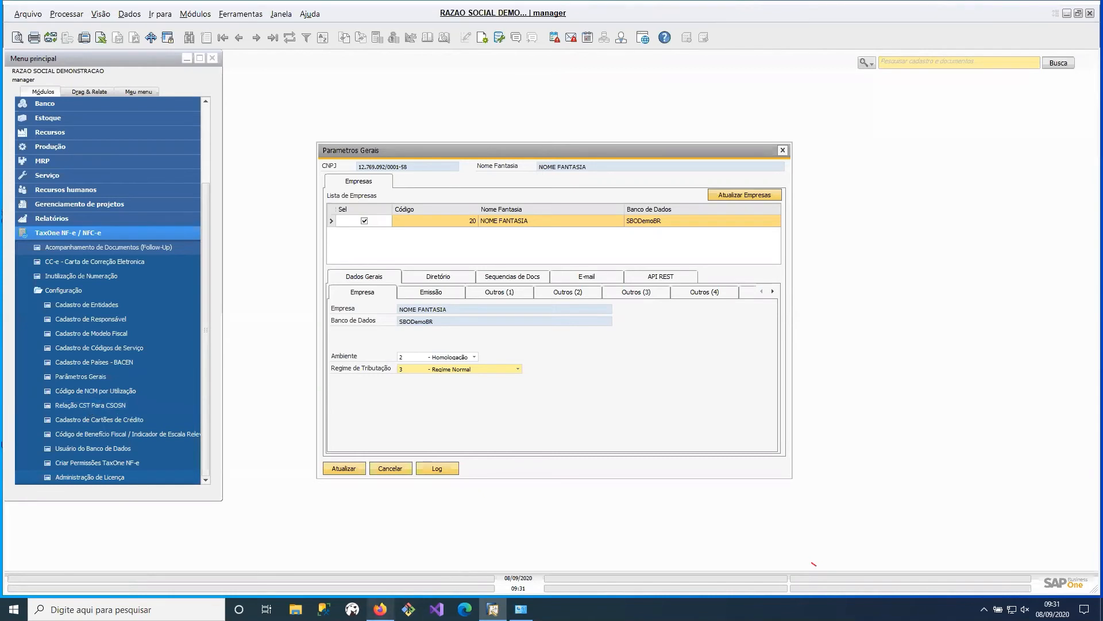
- Show the company's Emissão parameters and examine the available Versão do Layout NF-e options without changing the selection
mouse_move(380, 610)
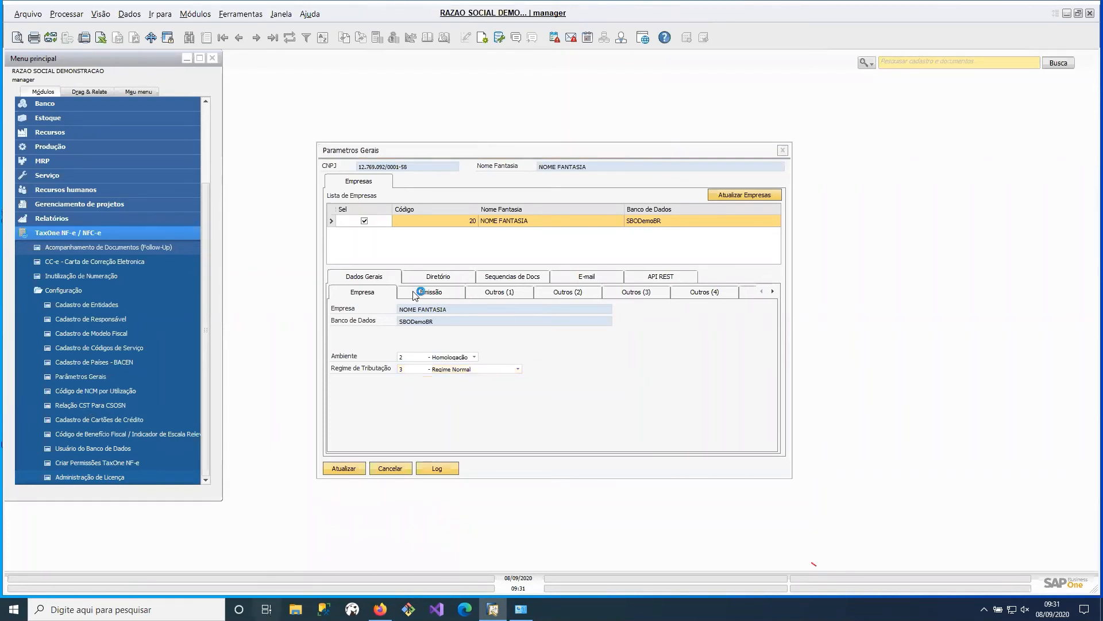
click(431, 294)
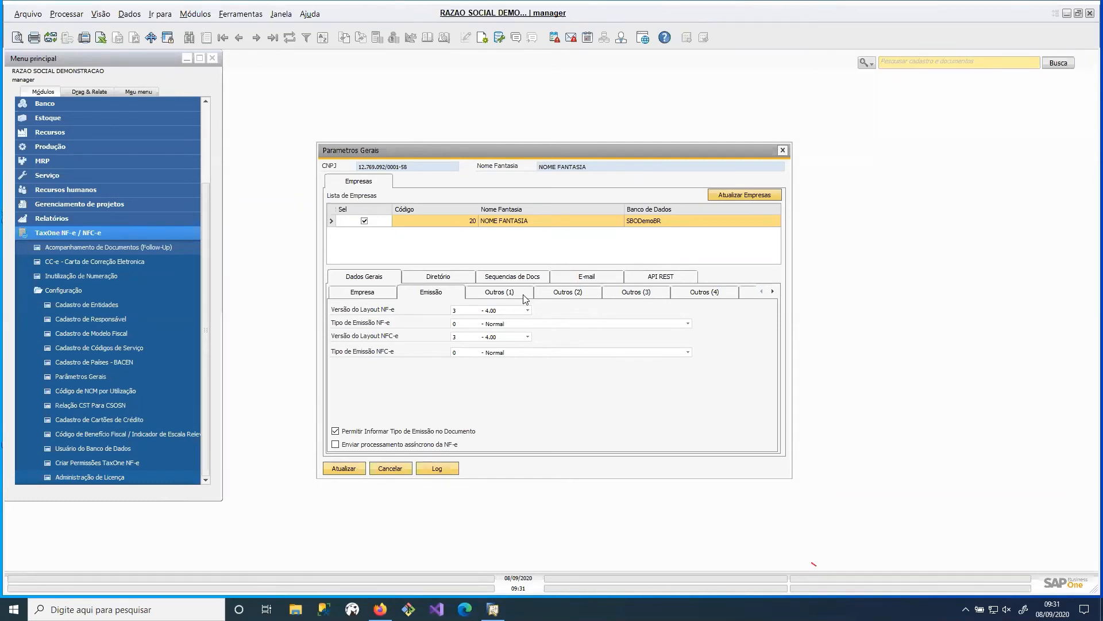
click(518, 311)
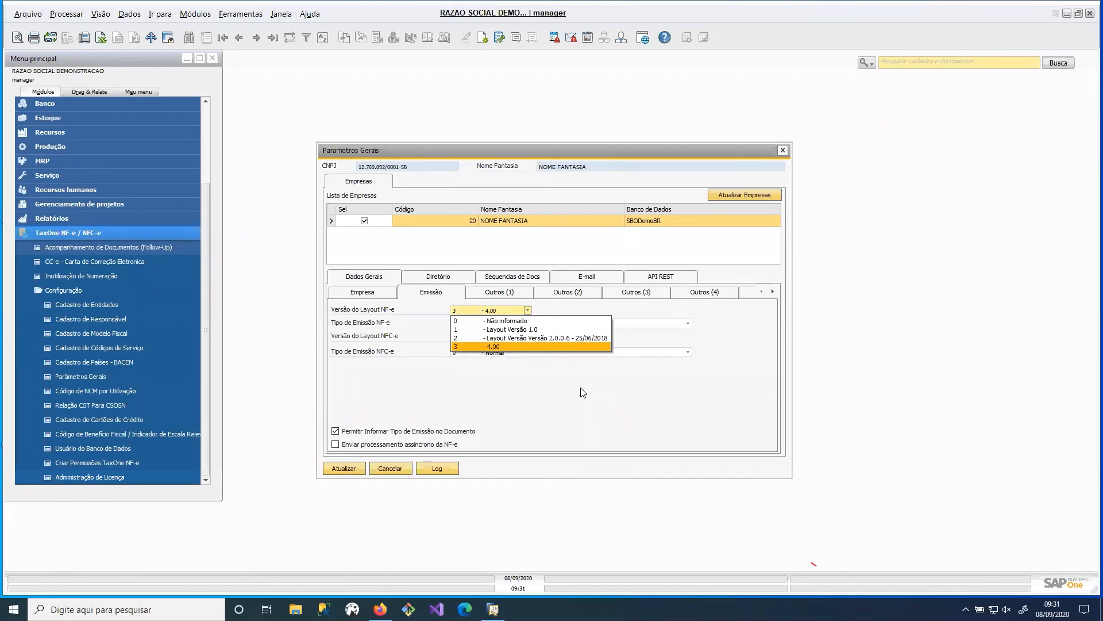
click(605, 401)
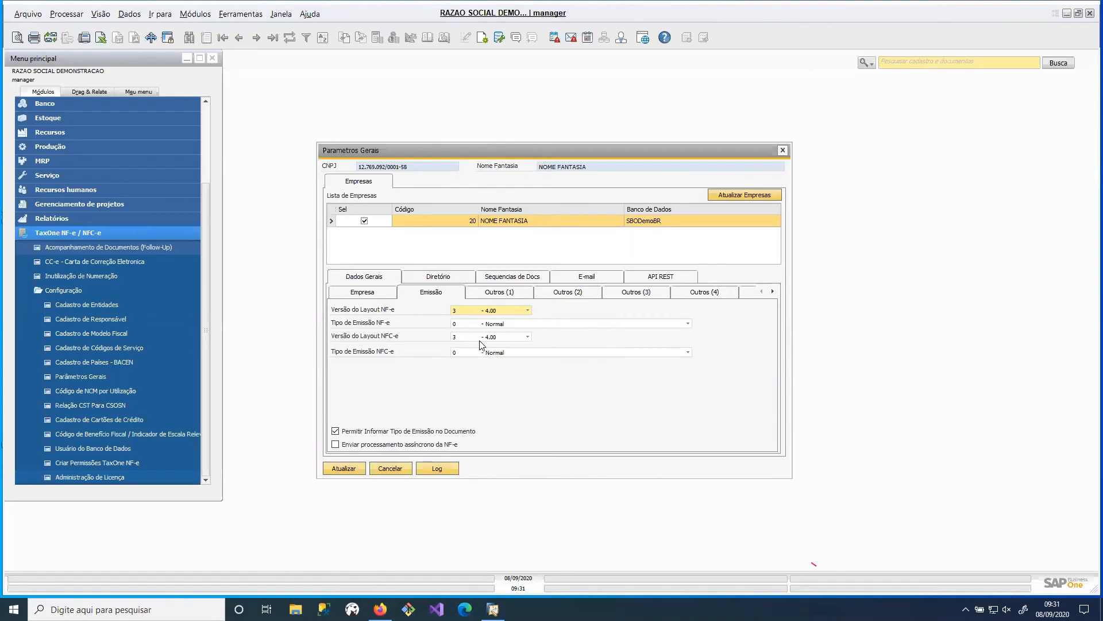
key(super+Tab)
click(202, 170)
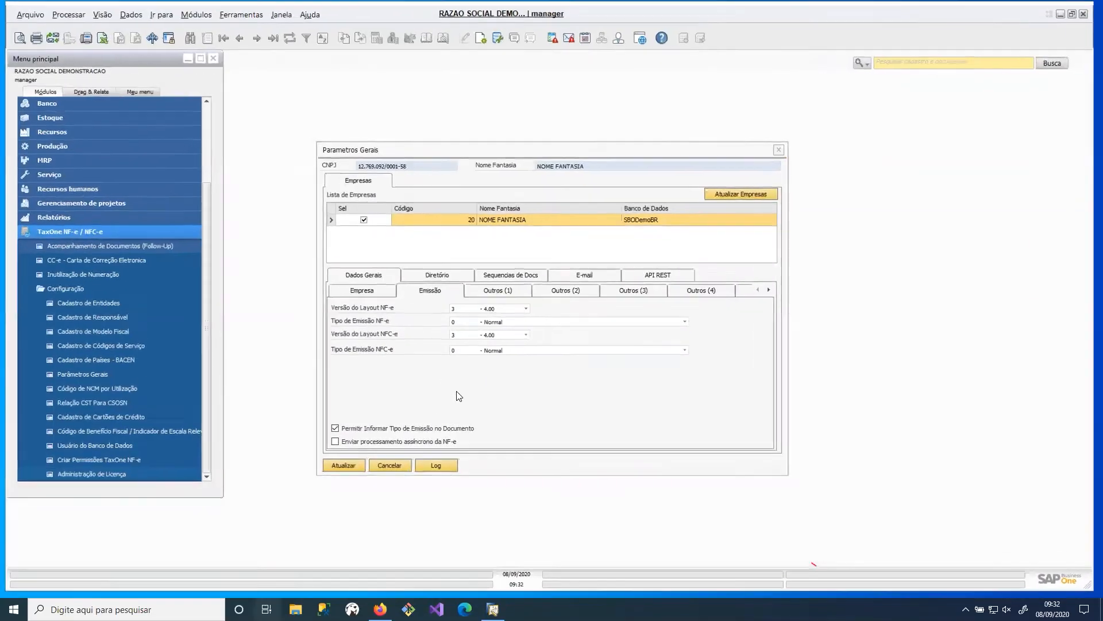
key(super+Tab)
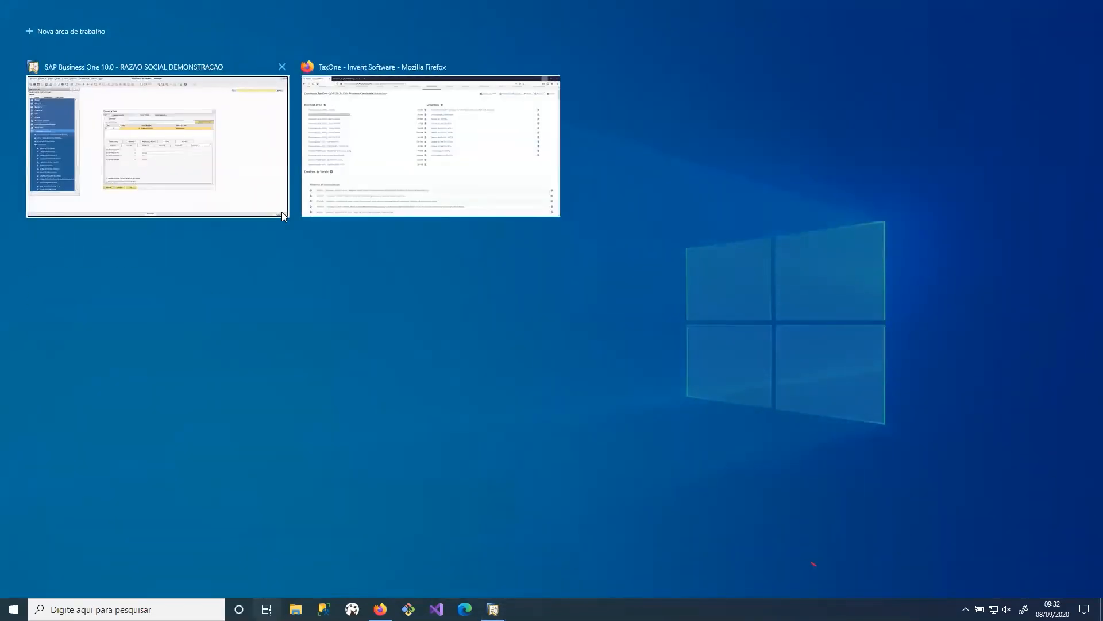
click(282, 211)
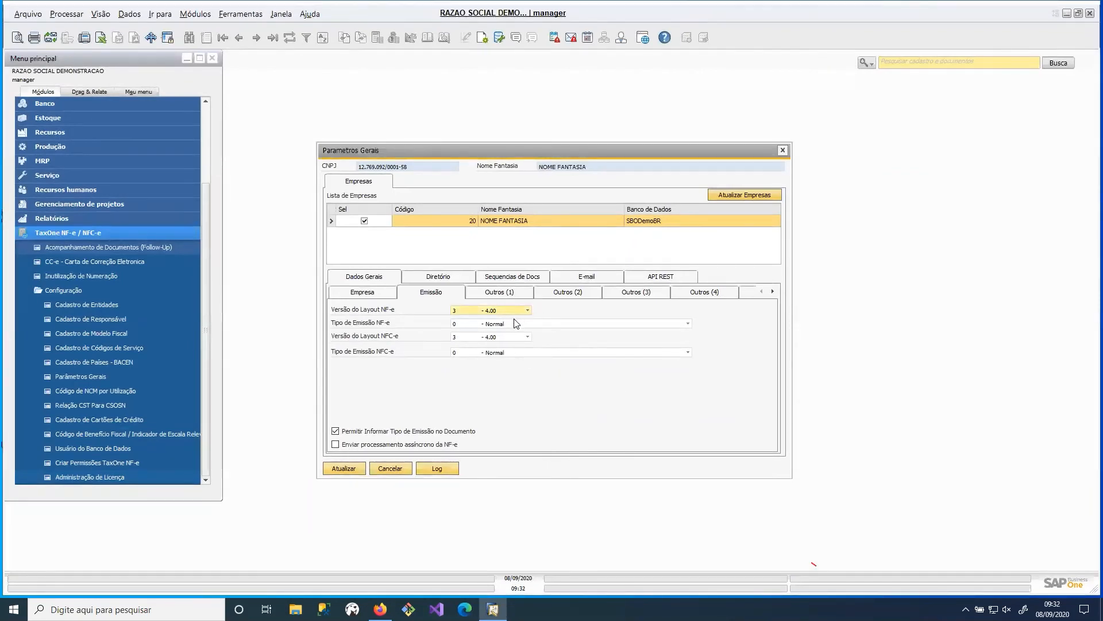
- Examine the Tipo de Emissão NF-e options, including the FS-IA, DPEC, FS-DA, SVC-AN and SVC-RS contingency types, without changing the selection
click(555, 323)
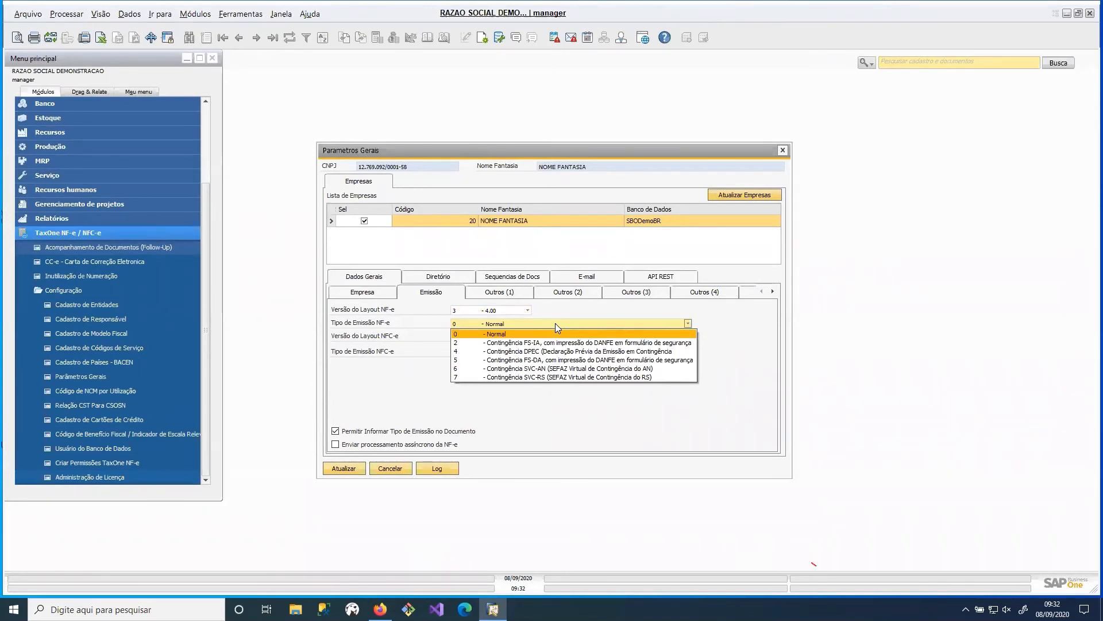
key(Down)
key(Down)
key(Down)
key(Escape)
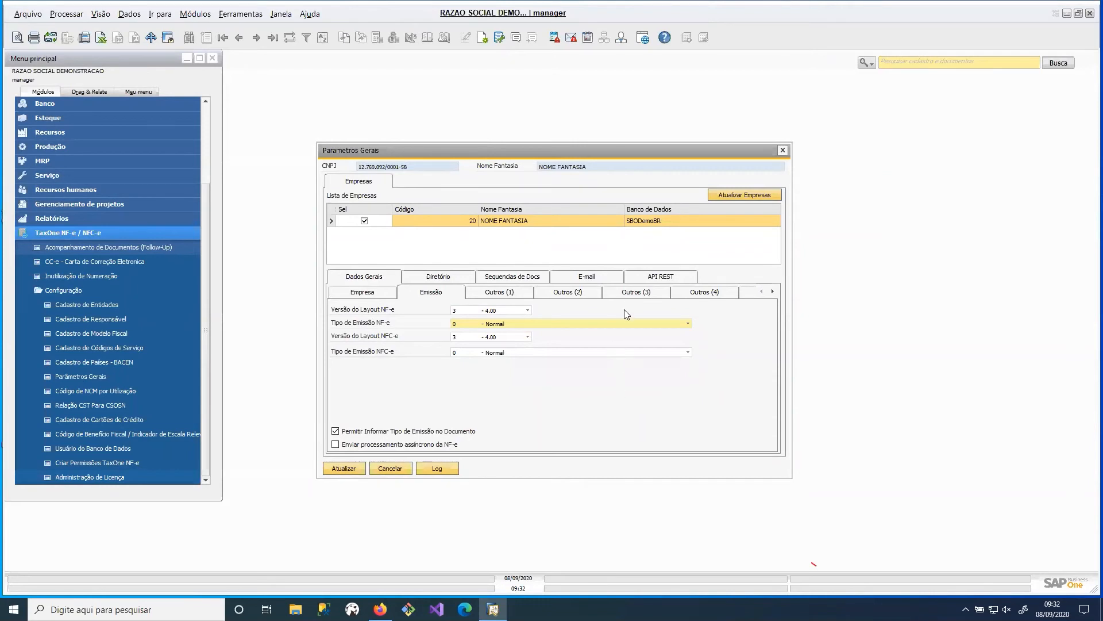
click(651, 323)
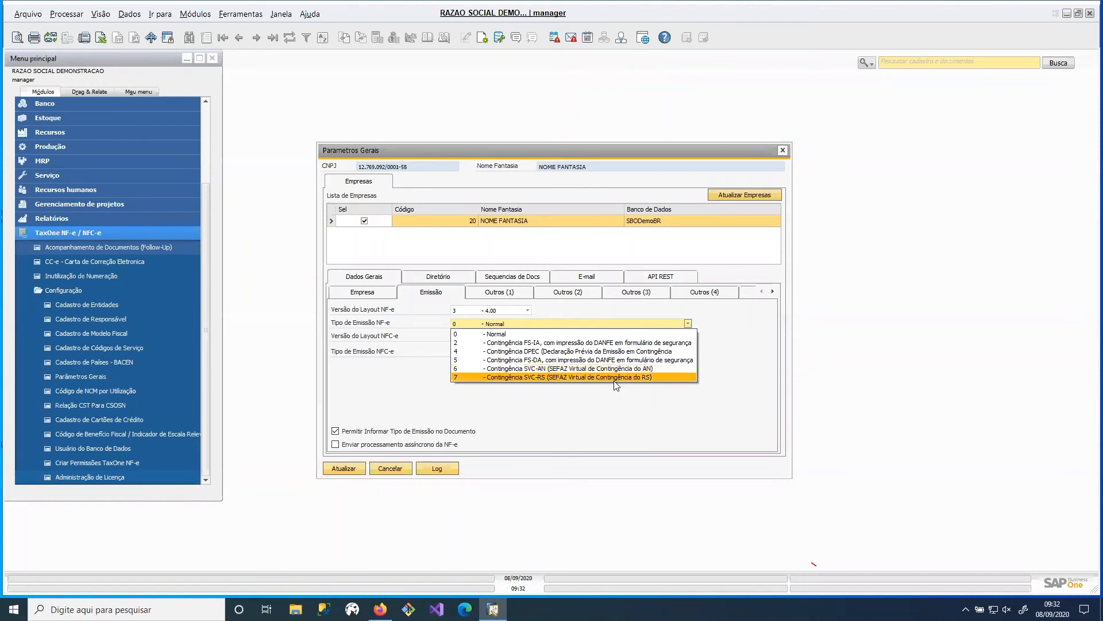
click(617, 446)
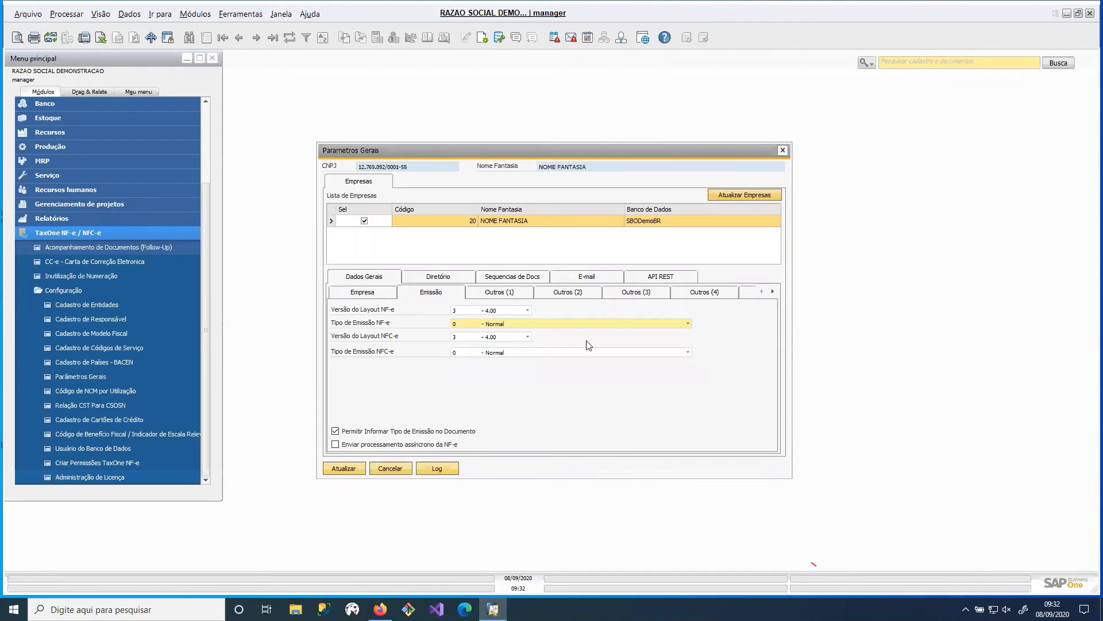
click(632, 323)
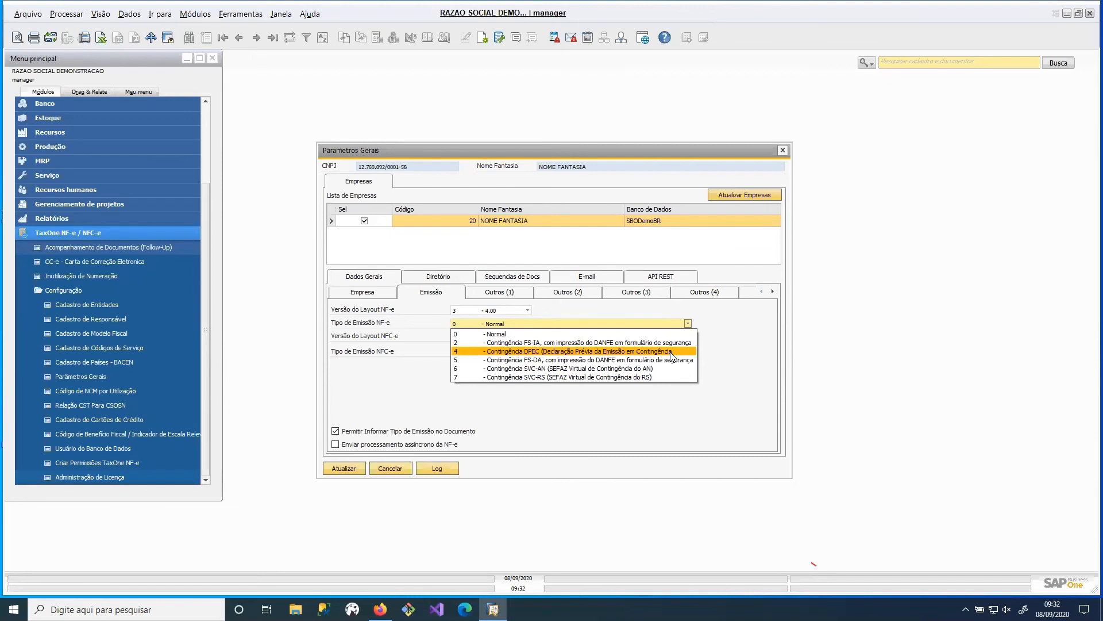
click(720, 409)
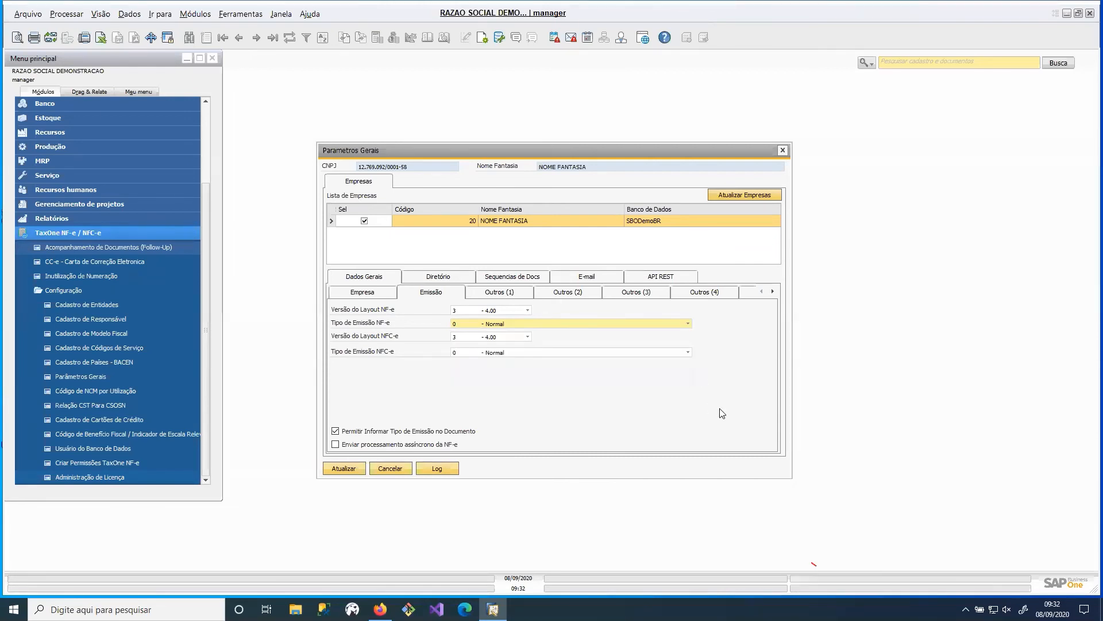
click(520, 326)
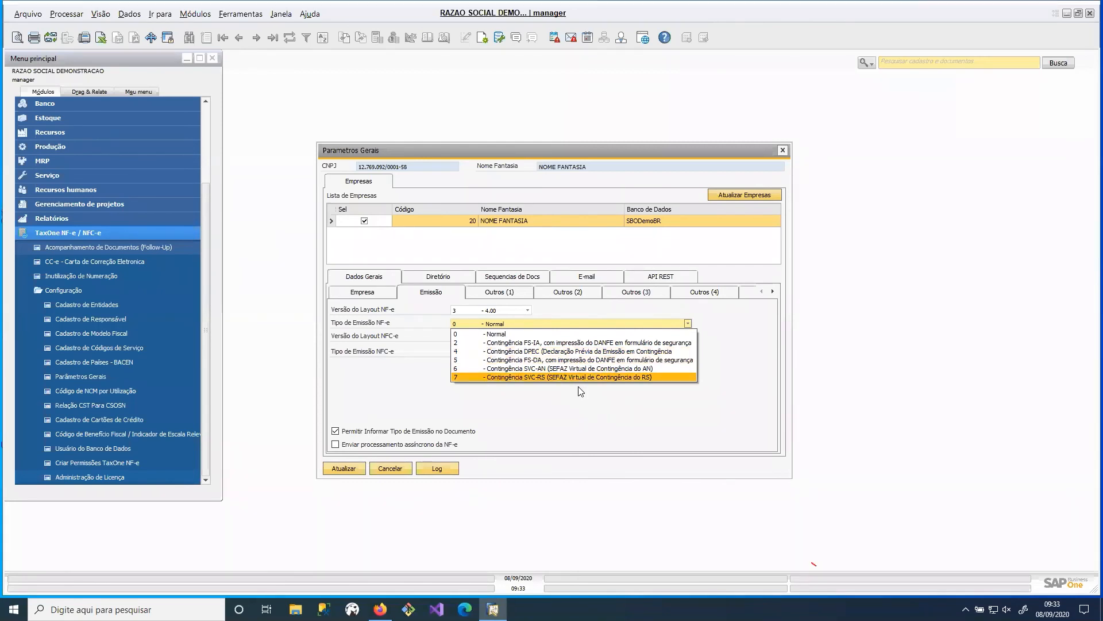
click(642, 415)
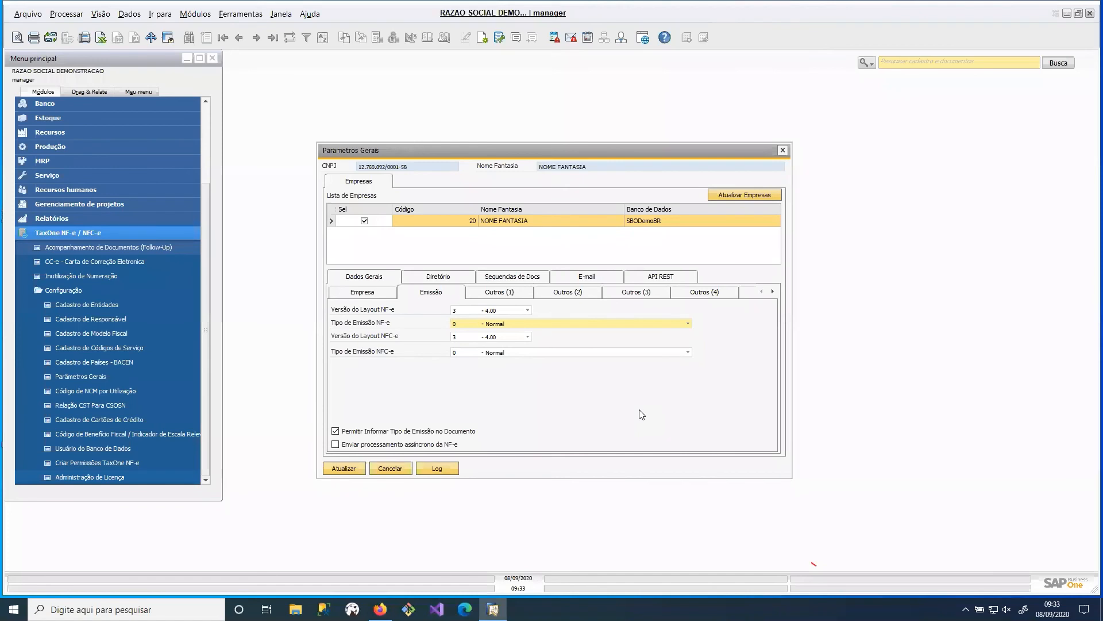
- View Outros (1), then in Outros (2) disable printing the calculation base on tax-complement notes and adding batch and serial numbers to item information
click(500, 297)
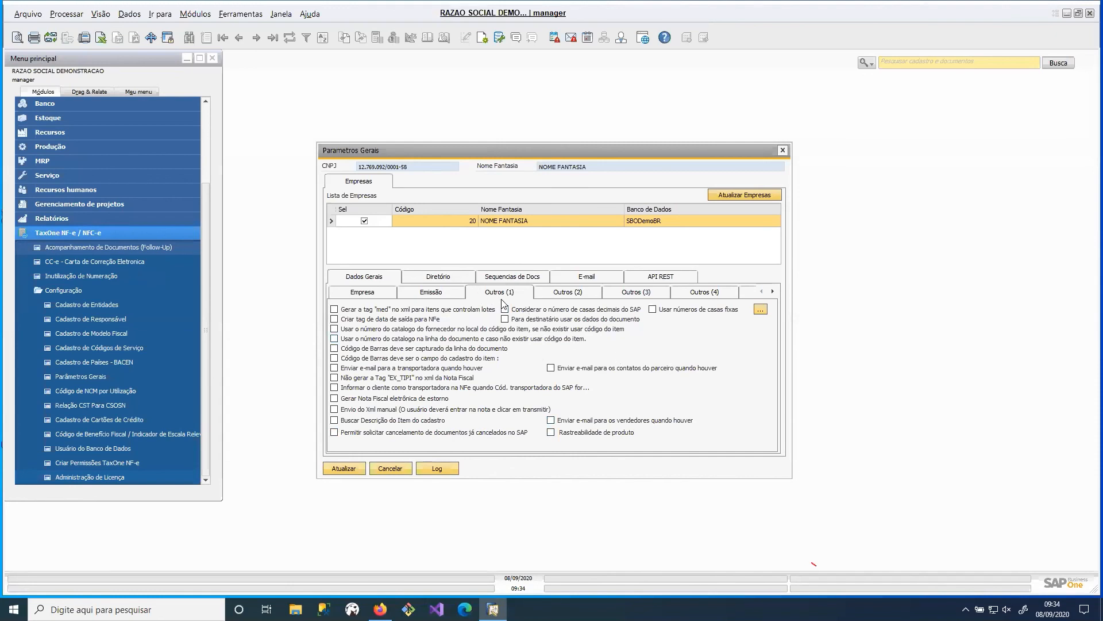
click(566, 293)
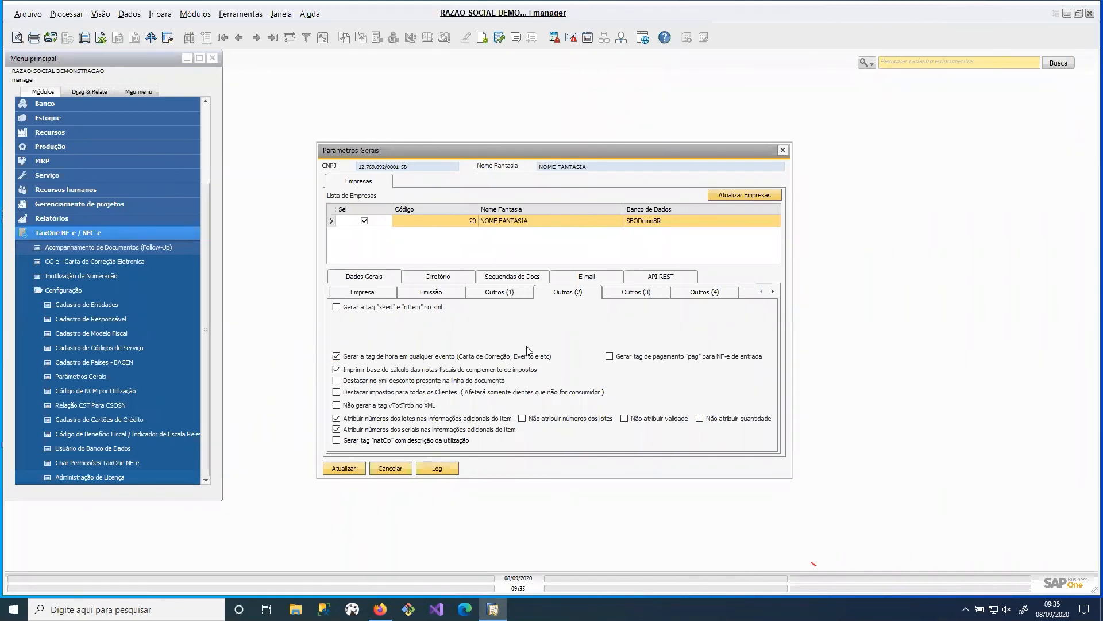
click(391, 369)
click(387, 419)
click(388, 429)
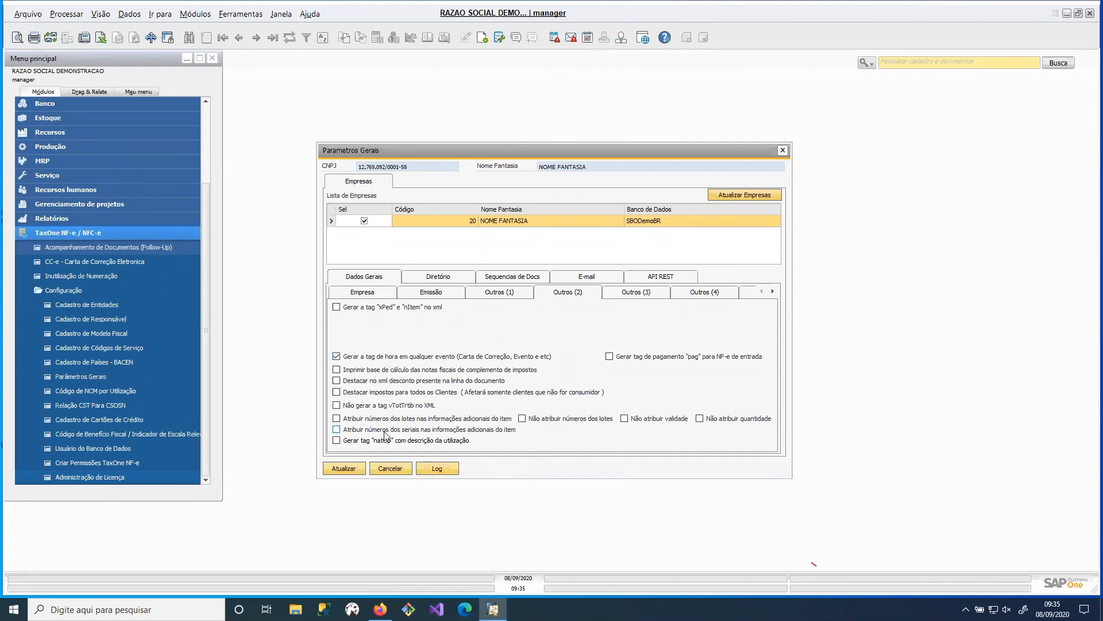